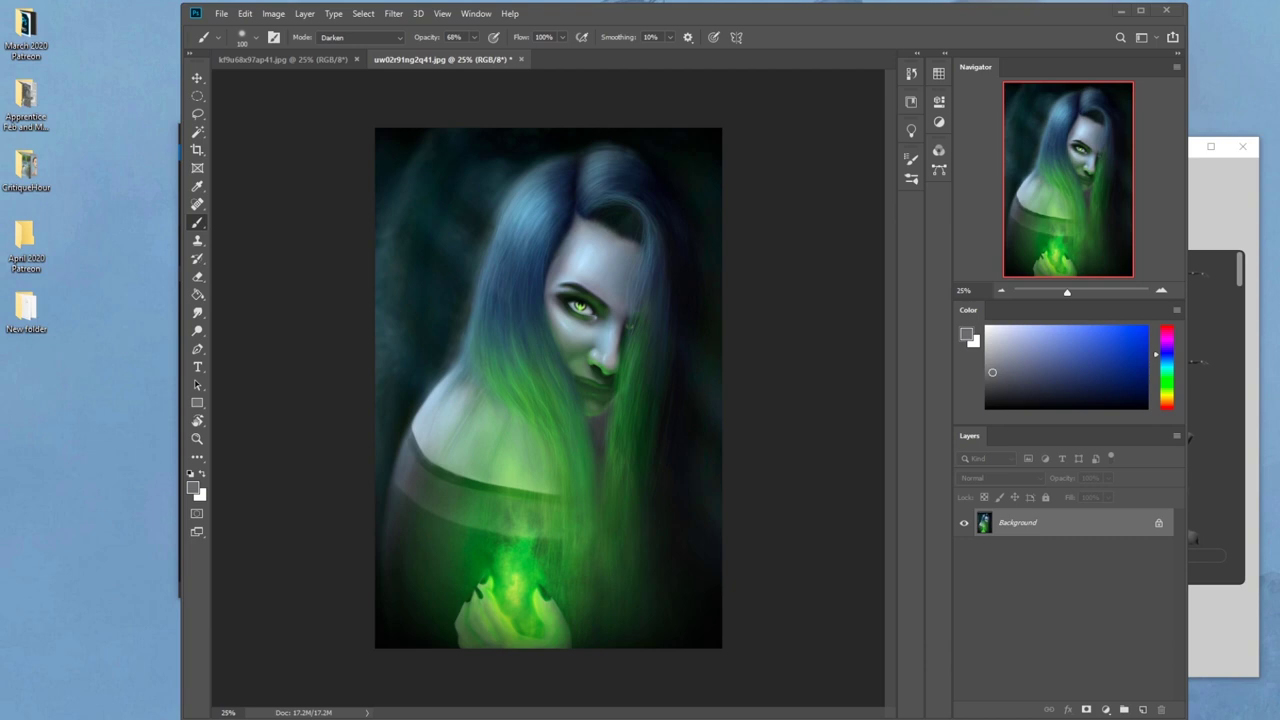
# Step: Set the brush colour to white and circle the handwritten "acting" note on the portrait
pyautogui.press('x')
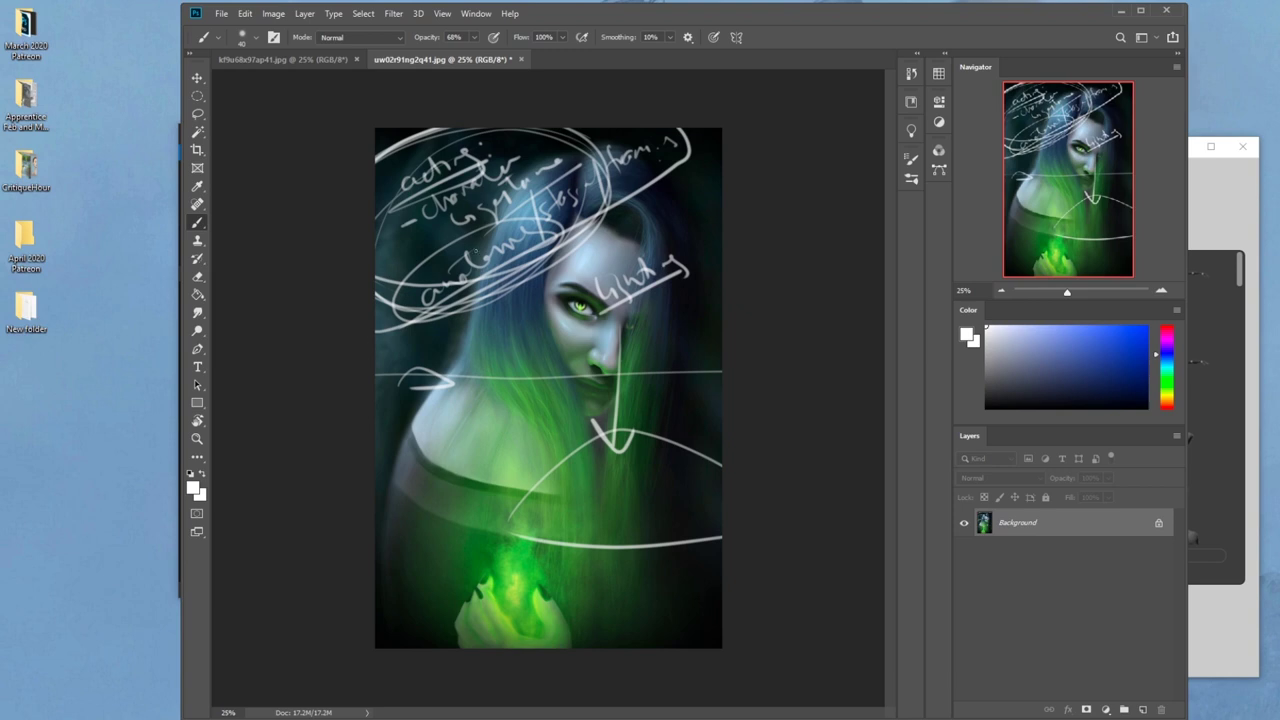
pyautogui.moveTo(472, 136)
pyautogui.mouseDown()
pyautogui.moveTo(482, 210)
pyautogui.moveTo(522, 146)
pyautogui.moveTo(510, 190)
pyautogui.moveTo(538, 127)
pyautogui.mouseUp()
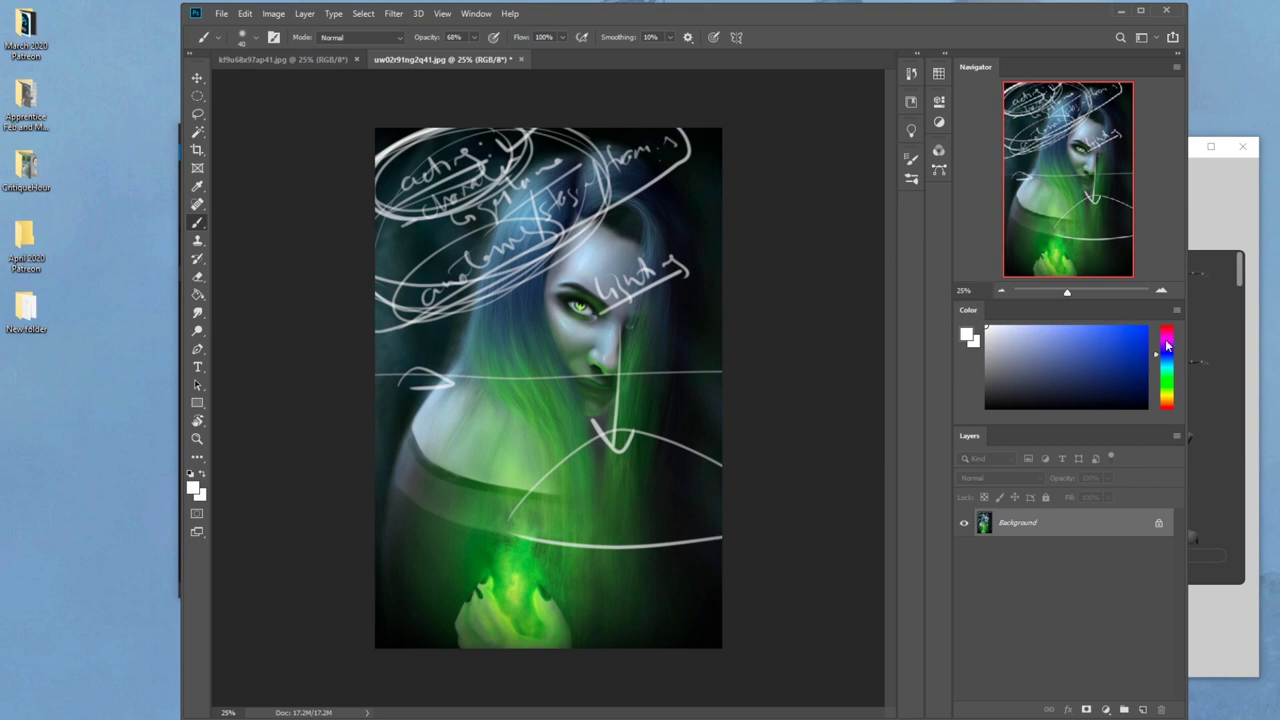
# Step: Choose a bright red brush colour and paint tick marks at the woman's forehead and cheek
pyautogui.moveTo(1166, 354); pyautogui.dragTo(1166, 326)
pyautogui.click(1147, 328)
pyautogui.moveTo(612, 240); pyautogui.dragTo(672, 208)
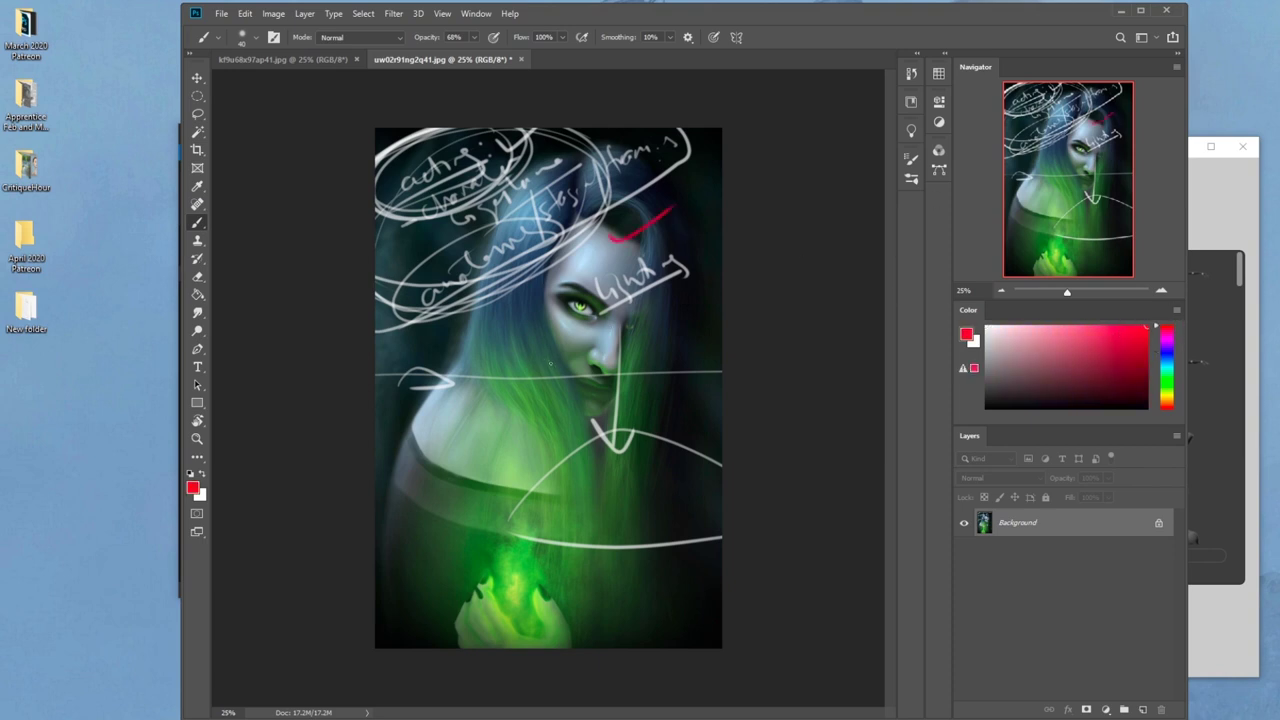
pyautogui.moveTo(532, 353); pyautogui.dragTo(567, 333)
# Step: Paint red guide lines around the glowing hand and in long curves from the shoulder to the lower edge
pyautogui.moveTo(516, 647)
pyautogui.mouseDown()
pyautogui.moveTo(497, 592)
pyautogui.moveTo(543, 568)
pyautogui.mouseUp()
pyautogui.moveTo(492, 384); pyautogui.dragTo(622, 648)
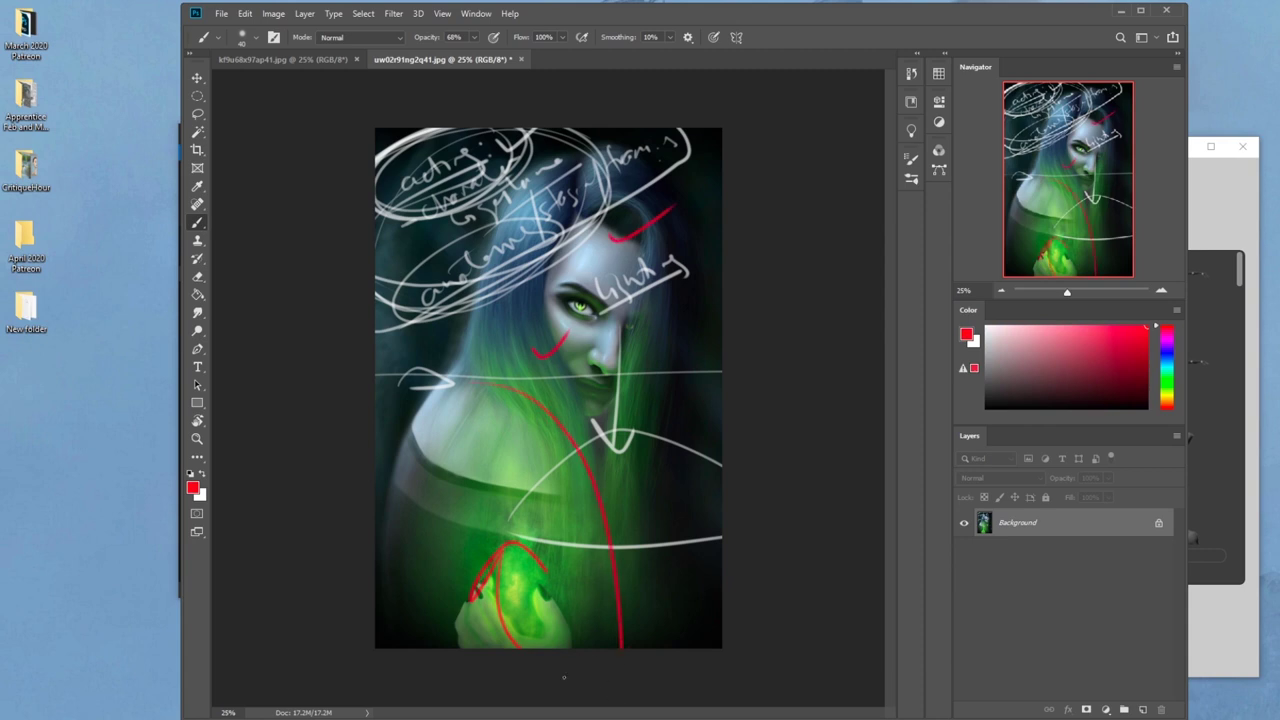
pyautogui.moveTo(513, 575); pyautogui.dragTo(509, 600)
pyautogui.moveTo(622, 572); pyautogui.dragTo(666, 648)
pyautogui.moveTo(638, 554); pyautogui.dragTo(692, 648)
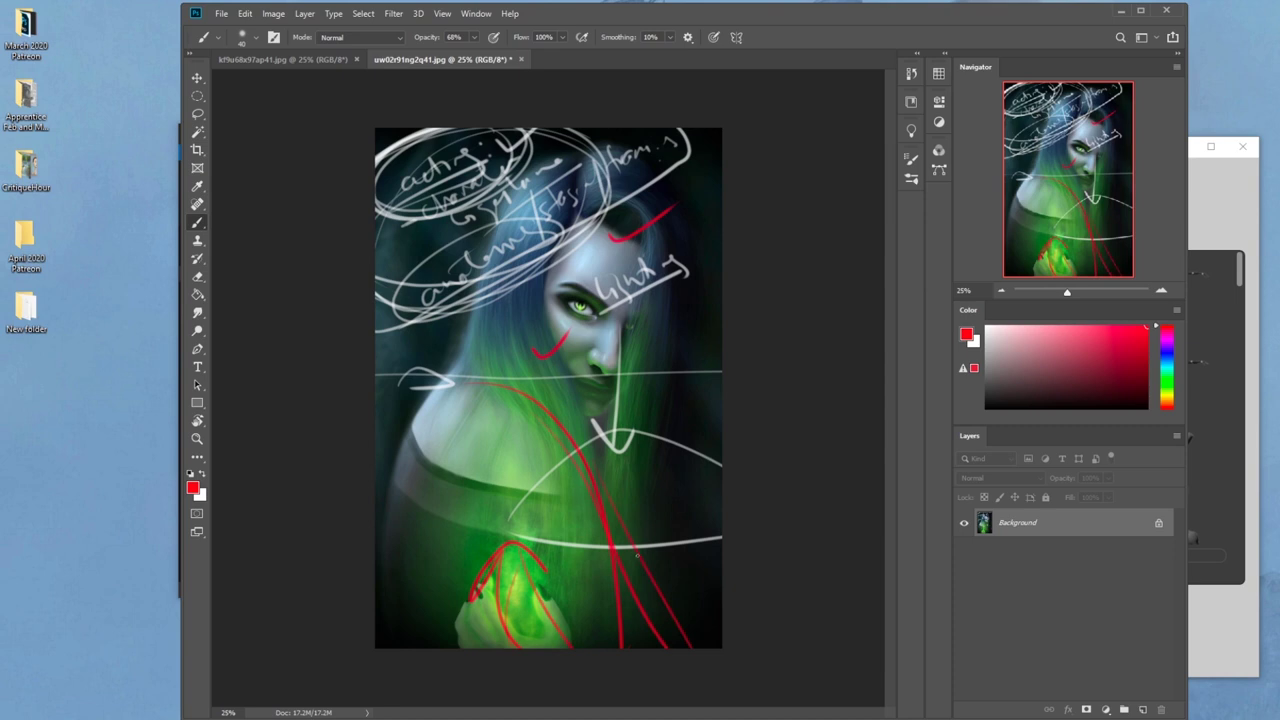
pyautogui.moveTo(460, 565)
pyautogui.mouseDown()
pyautogui.moveTo(572, 512)
pyautogui.moveTo(420, 560)
pyautogui.mouseUp()
pyautogui.moveTo(512, 450); pyautogui.dragTo(521, 598)
pyautogui.moveTo(482, 598)
pyautogui.mouseDown()
pyautogui.moveTo(520, 590)
pyautogui.moveTo(556, 552)
pyautogui.mouseUp()
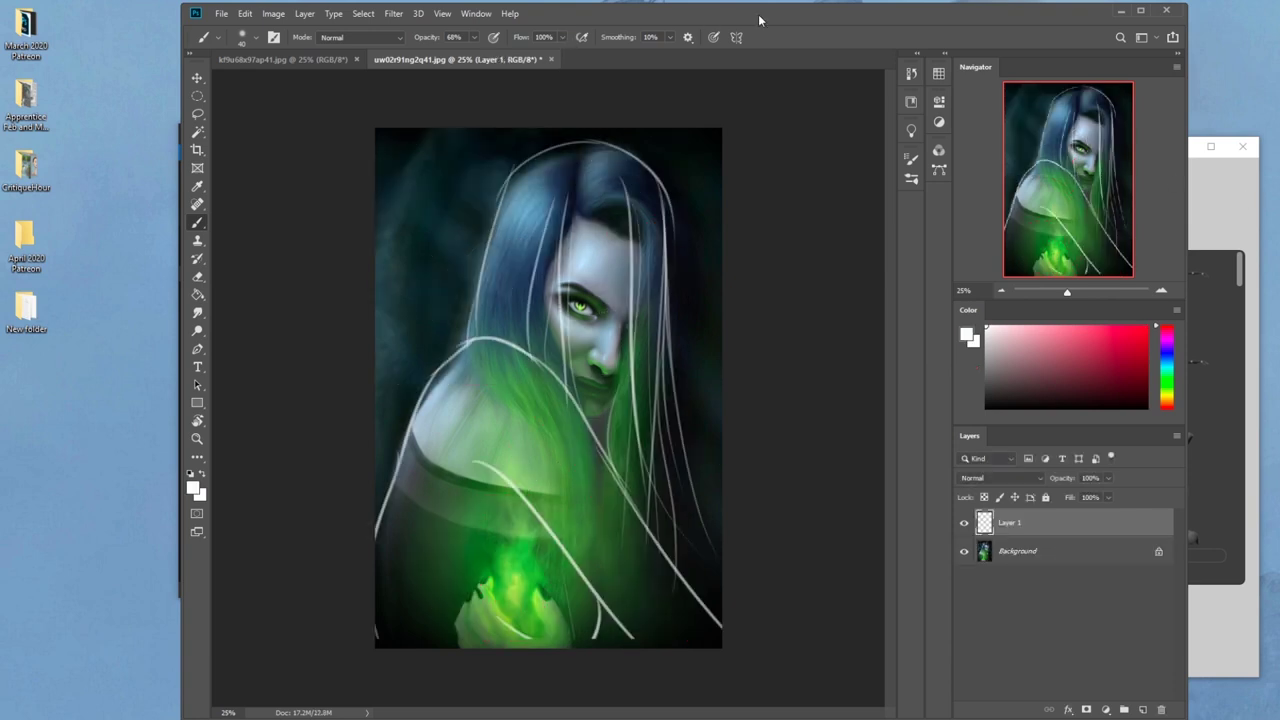
# Step: Switch to PortraitStudio and place its window beside the painting in Photoshop
pyautogui.moveTo(778, 14); pyautogui.dragTo(607, 10)
pyautogui.click(1065, 148)
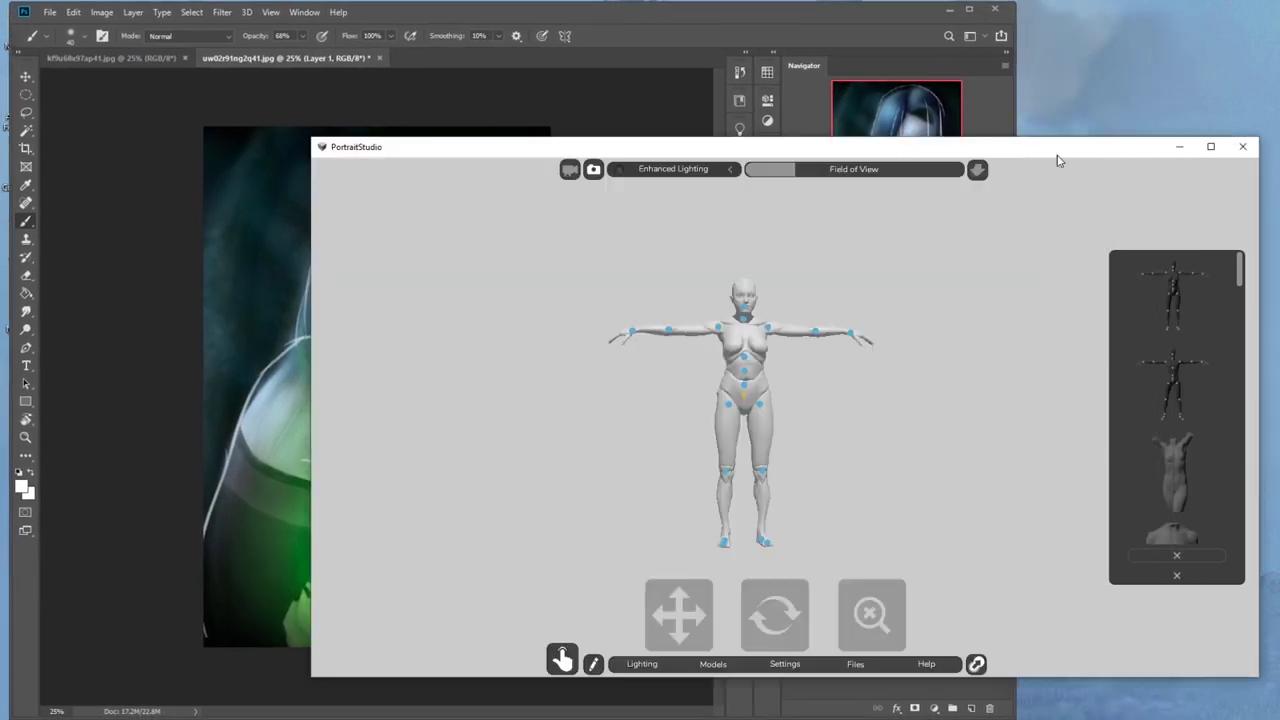
pyautogui.moveTo(1034, 151); pyautogui.dragTo(1072, 147)
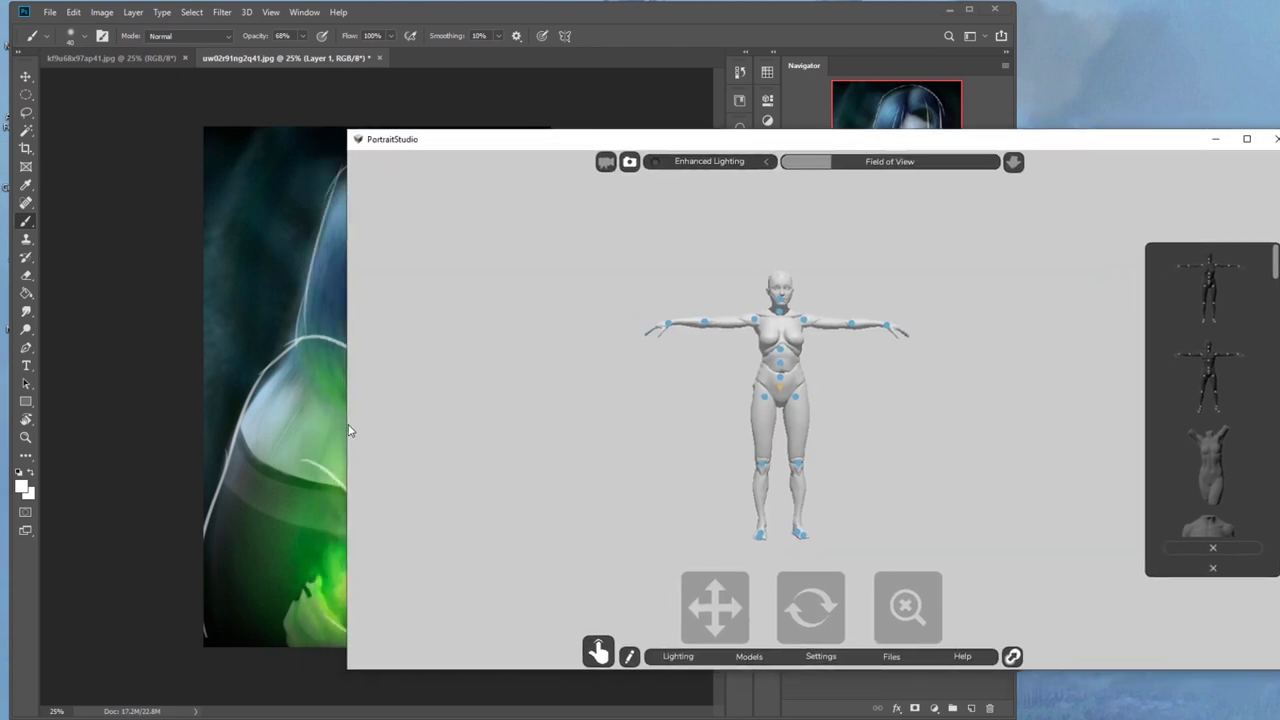
# Step: Rotate the whole female mannequin about its root joint into a three-quarter pose
pyautogui.click(781, 392)
pyautogui.click(783, 393)
pyautogui.moveTo(785, 389); pyautogui.dragTo(848, 416)
pyautogui.moveTo(773, 366); pyautogui.dragTo(785, 398)
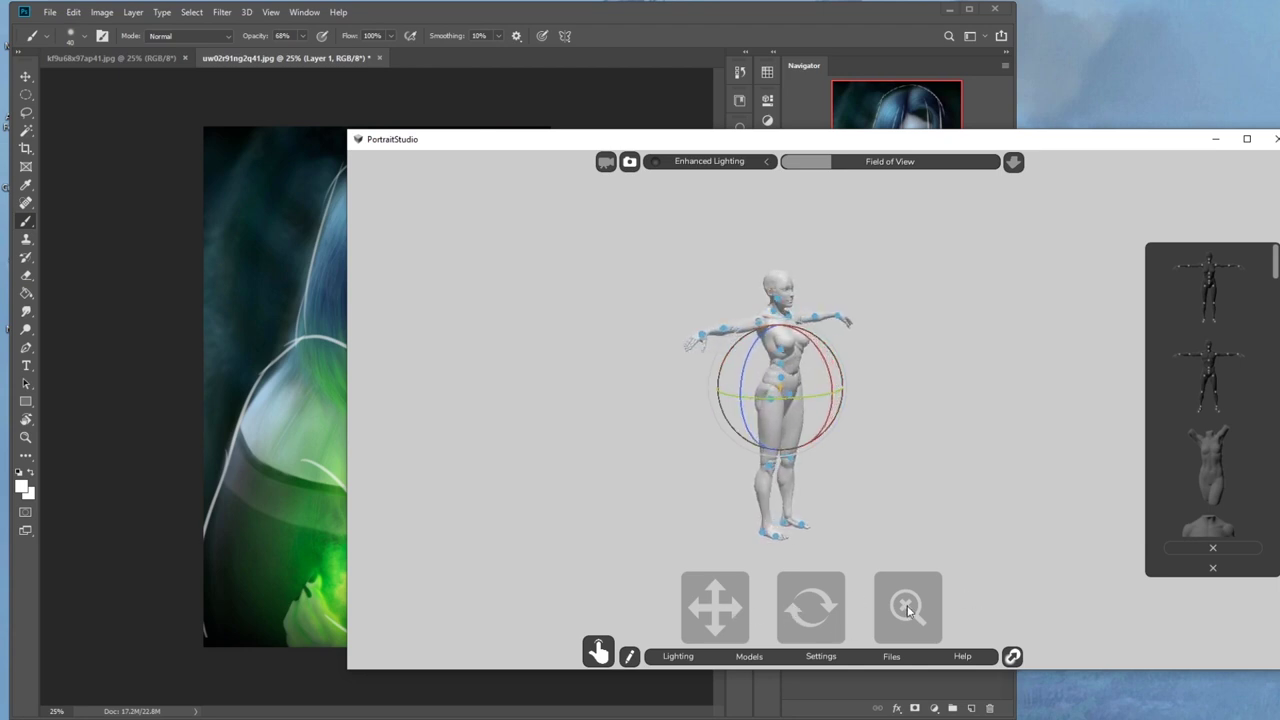
# Step: Enlarge the mannequin in the view and shift the Photoshop window so the painted figure shows beside it
pyautogui.click(908, 610)
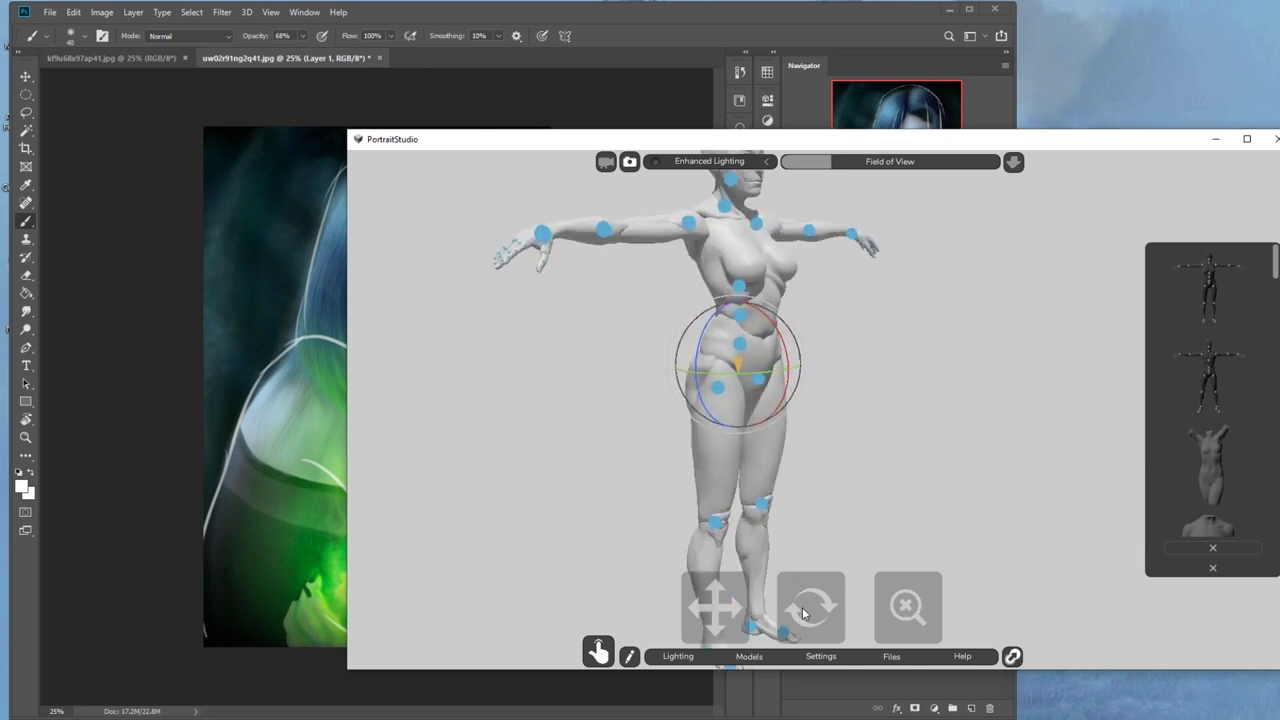
pyautogui.moveTo(720, 609); pyautogui.dragTo(787, 665)
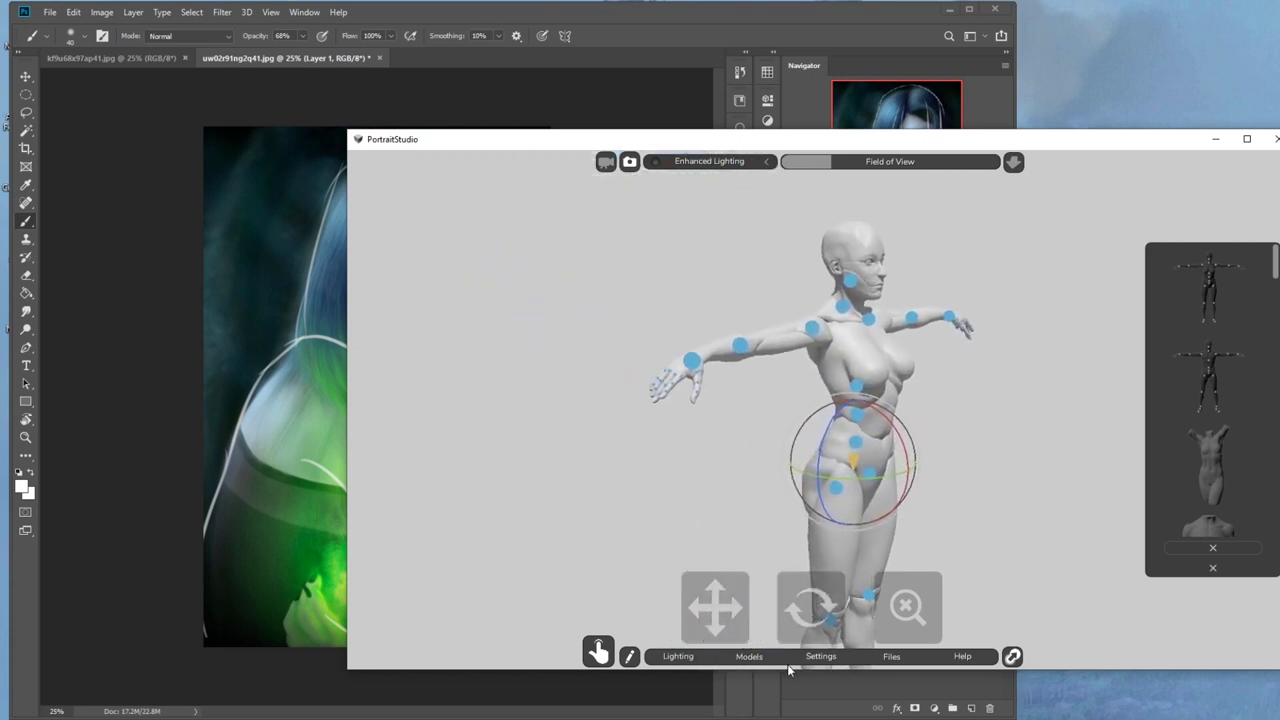
pyautogui.moveTo(440, 16); pyautogui.dragTo(226, 15)
pyautogui.click(933, 140)
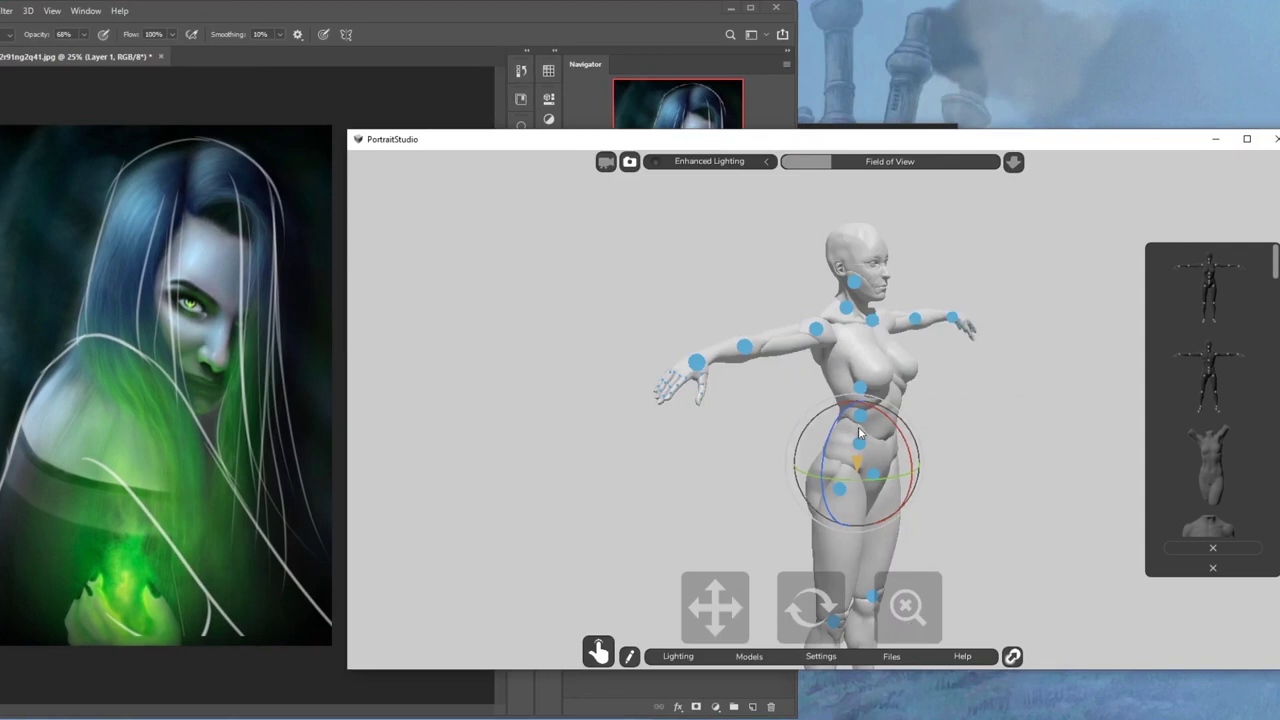
# Step: Rotate the mannequin's right shoulder joint to lower the arm forward across the front of the body
pyautogui.moveTo(817, 621); pyautogui.dragTo(845, 615)
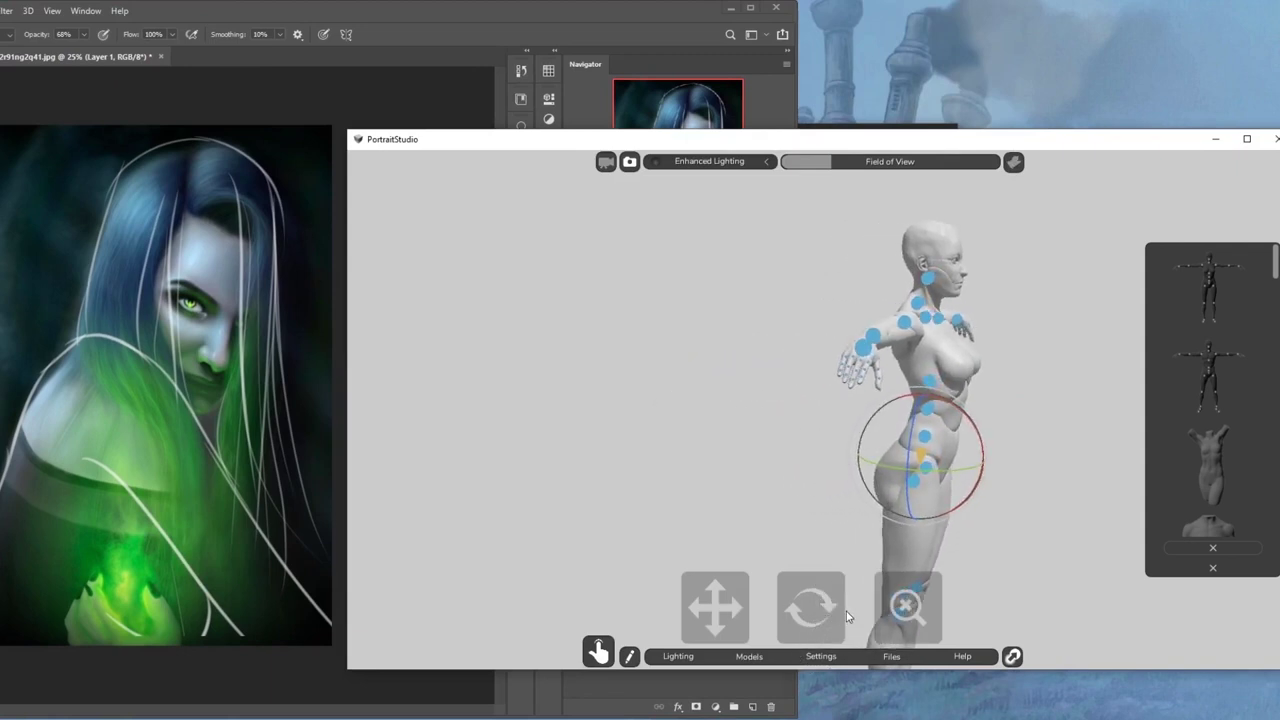
pyautogui.moveTo(727, 620); pyautogui.dragTo(910, 612)
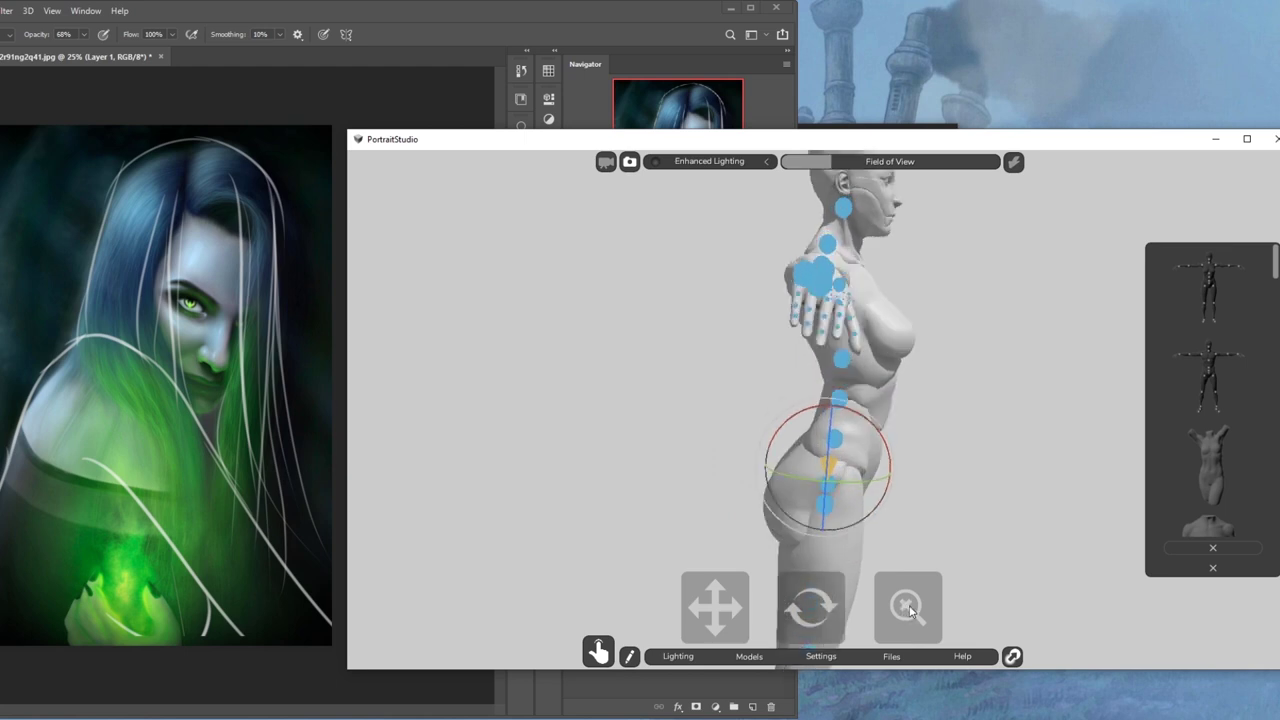
pyautogui.moveTo(951, 130); pyautogui.dragTo(953, 52)
pyautogui.moveTo(700, 605); pyautogui.dragTo(679, 631)
pyautogui.moveTo(812, 609); pyautogui.dragTo(740, 612)
pyautogui.click(608, 276)
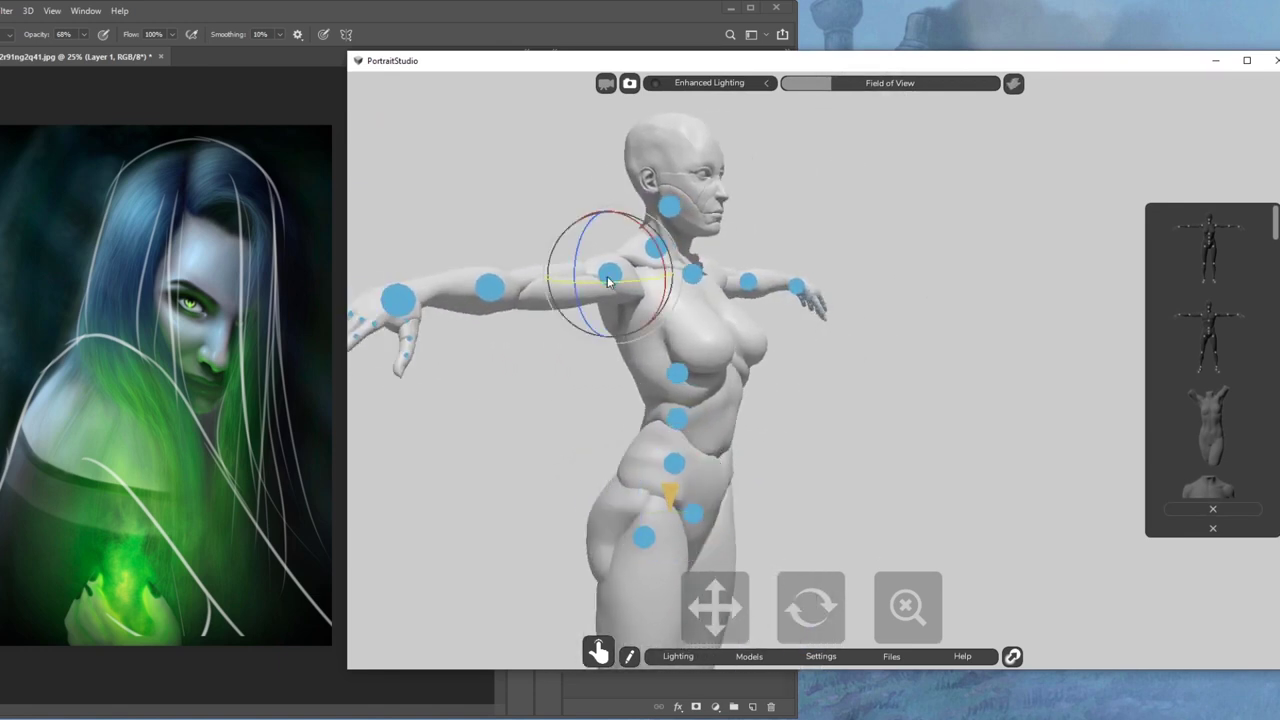
pyautogui.moveTo(584, 246); pyautogui.dragTo(776, 610)
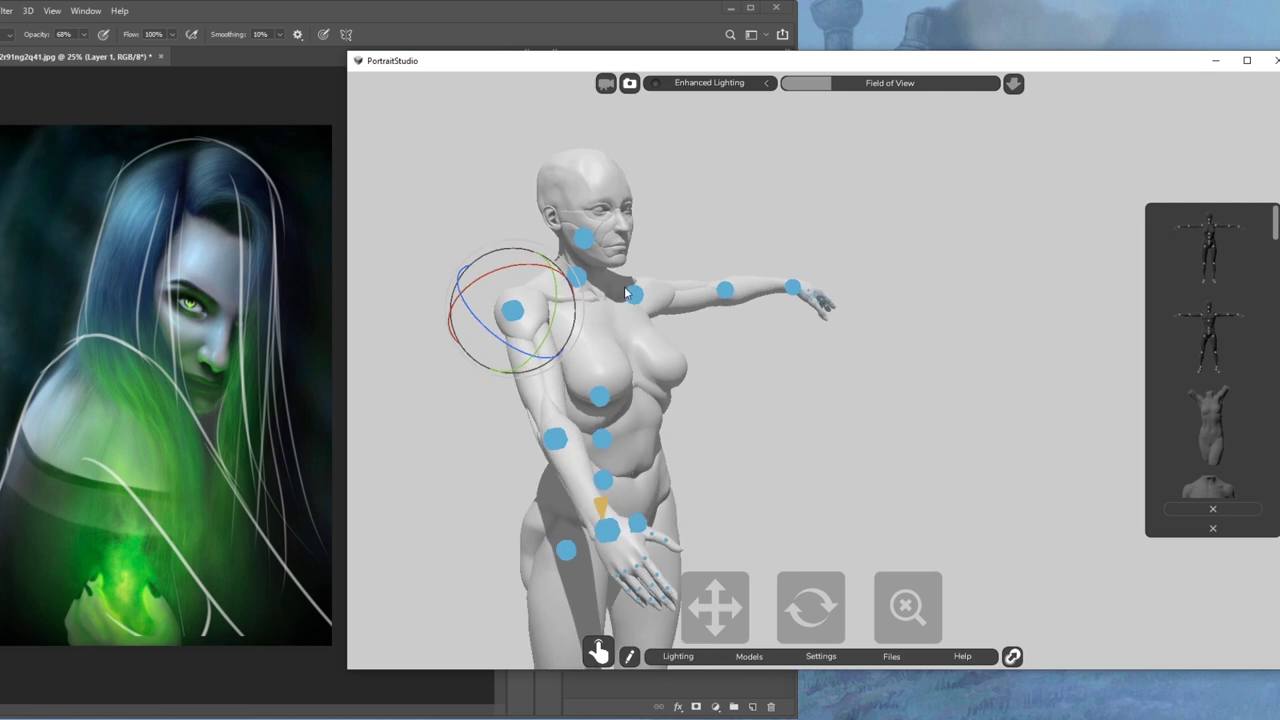
# Step: Rotate the mannequin's left shoulder joint to lower that arm down beside the torso
pyautogui.click(632, 294)
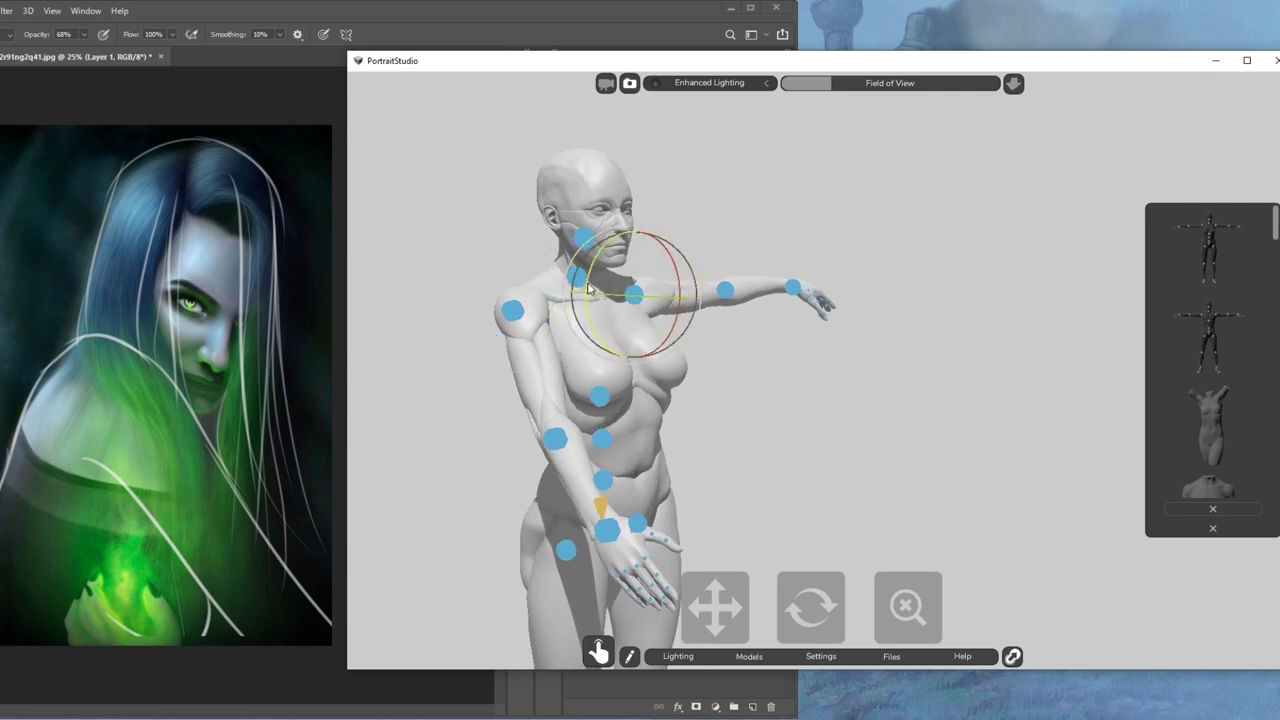
pyautogui.moveTo(700, 296); pyautogui.dragTo(630, 213)
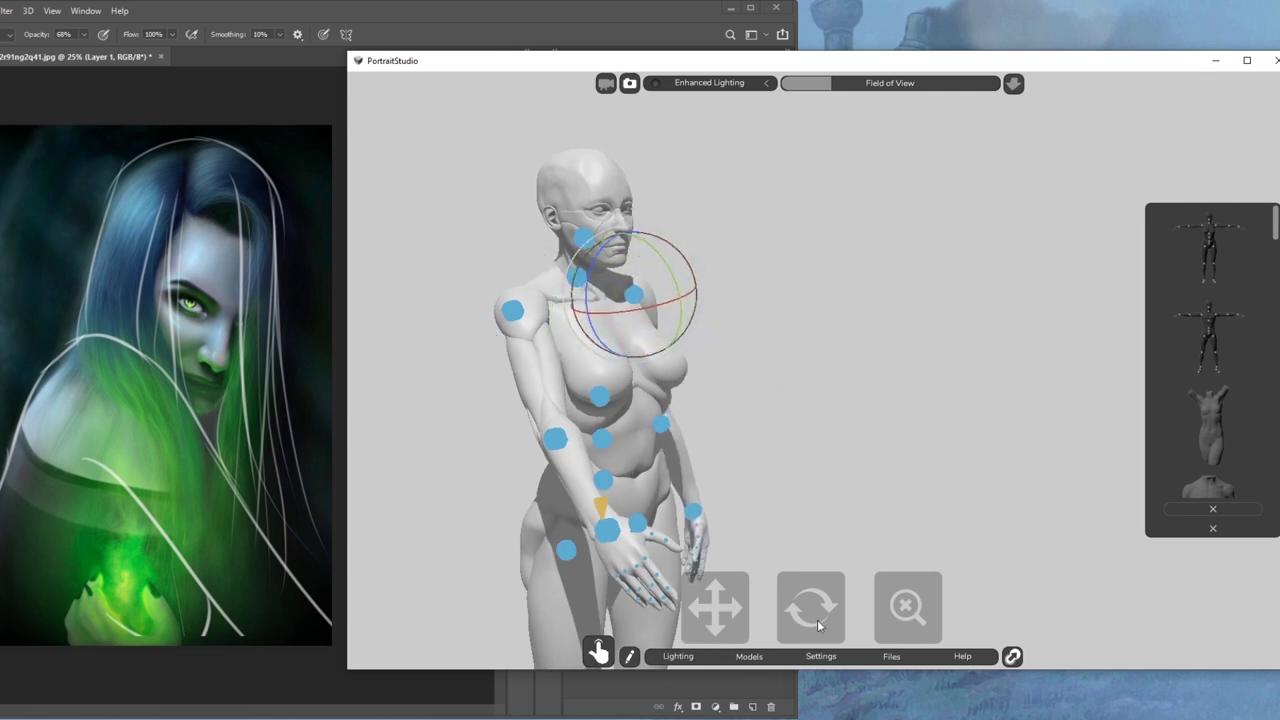
pyautogui.moveTo(817, 622); pyautogui.dragTo(870, 607)
pyautogui.click(932, 280)
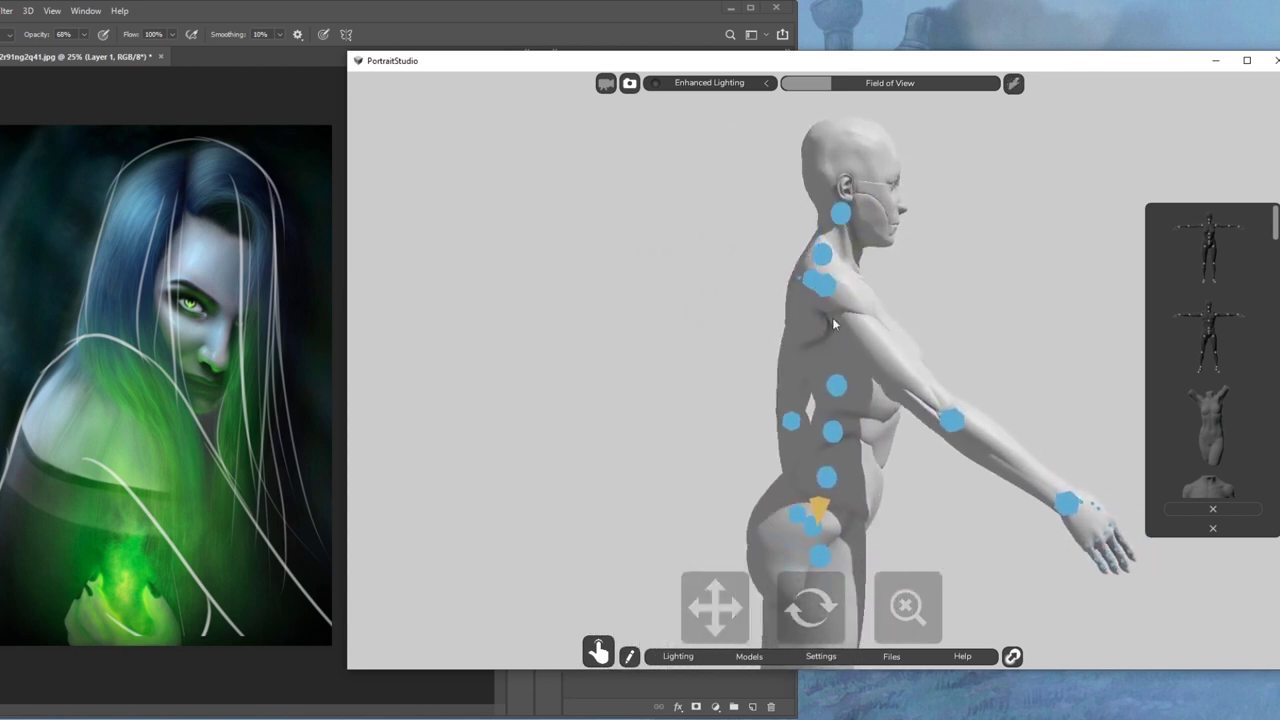
# Step: Move the mannequin's right shoulder joint slightly upward
pyautogui.moveTo(798, 612); pyautogui.dragTo(768, 617)
pyautogui.click(540, 307)
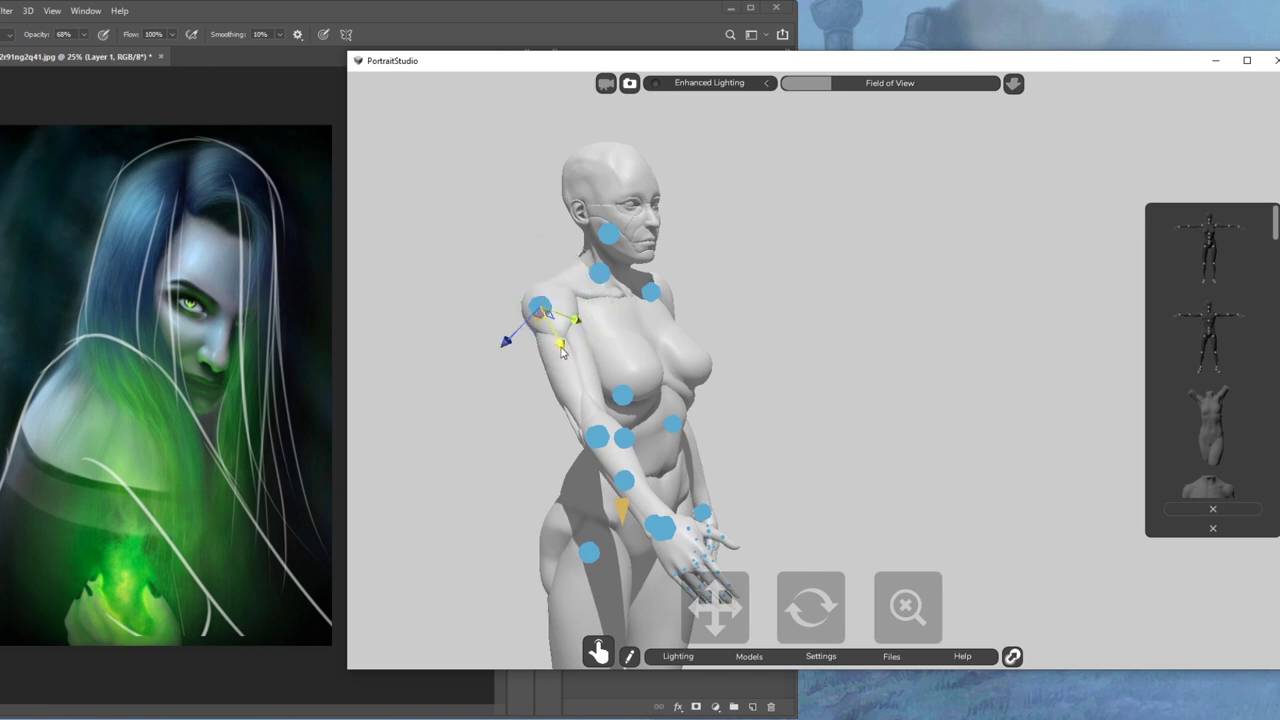
pyautogui.moveTo(561, 347); pyautogui.dragTo(558, 342)
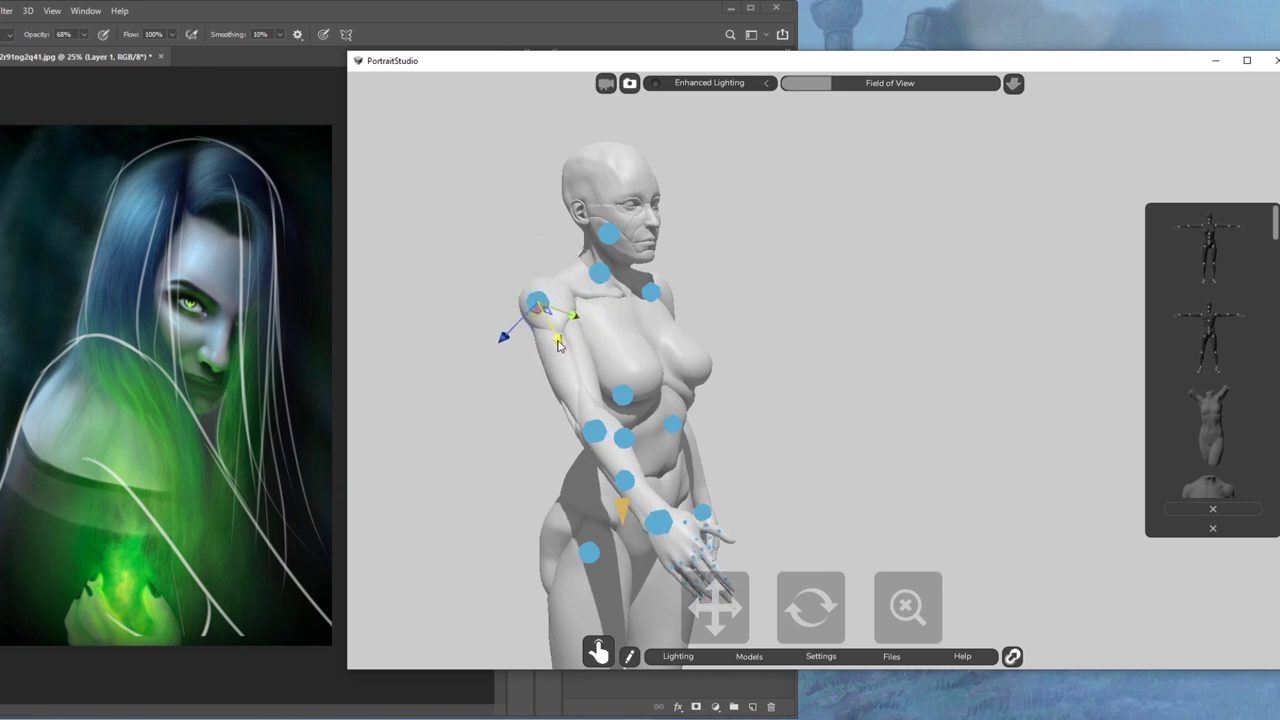
pyautogui.moveTo(503, 337); pyautogui.dragTo(560, 335)
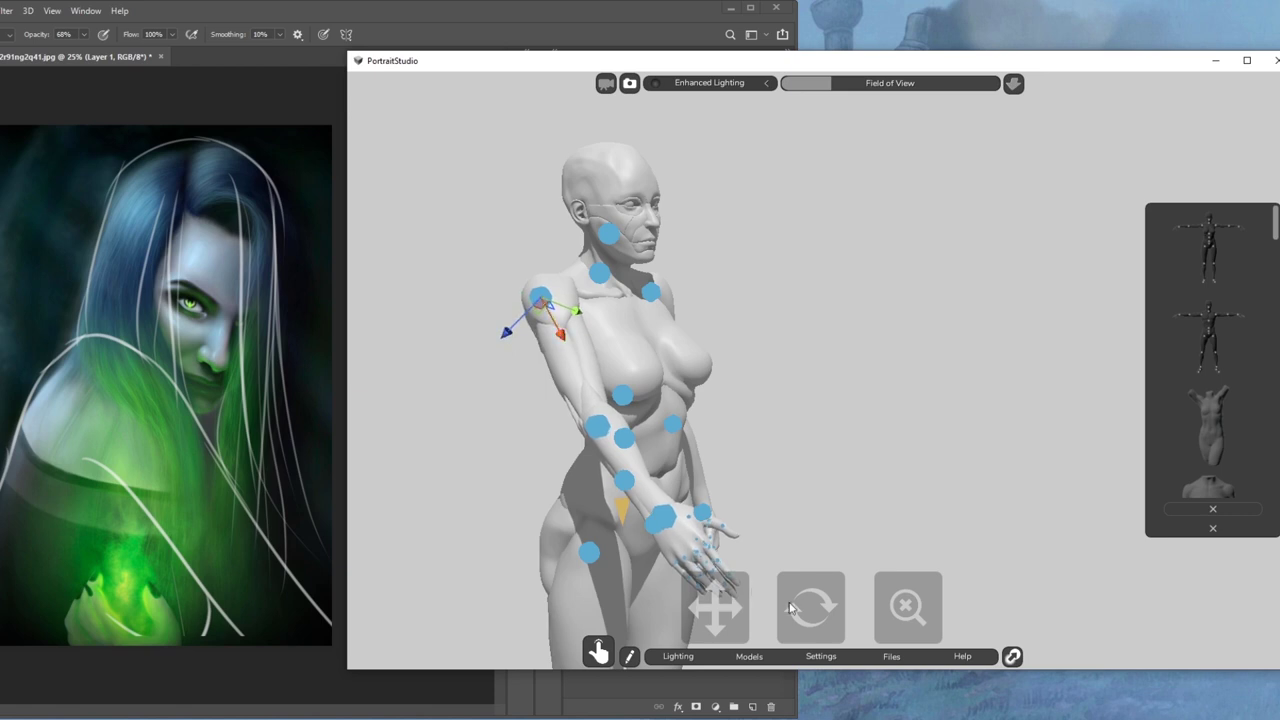
# Step: View the mannequin from the side and rotate the light so its facing side falls into shadow
pyautogui.moveTo(805, 606); pyautogui.dragTo(850, 603)
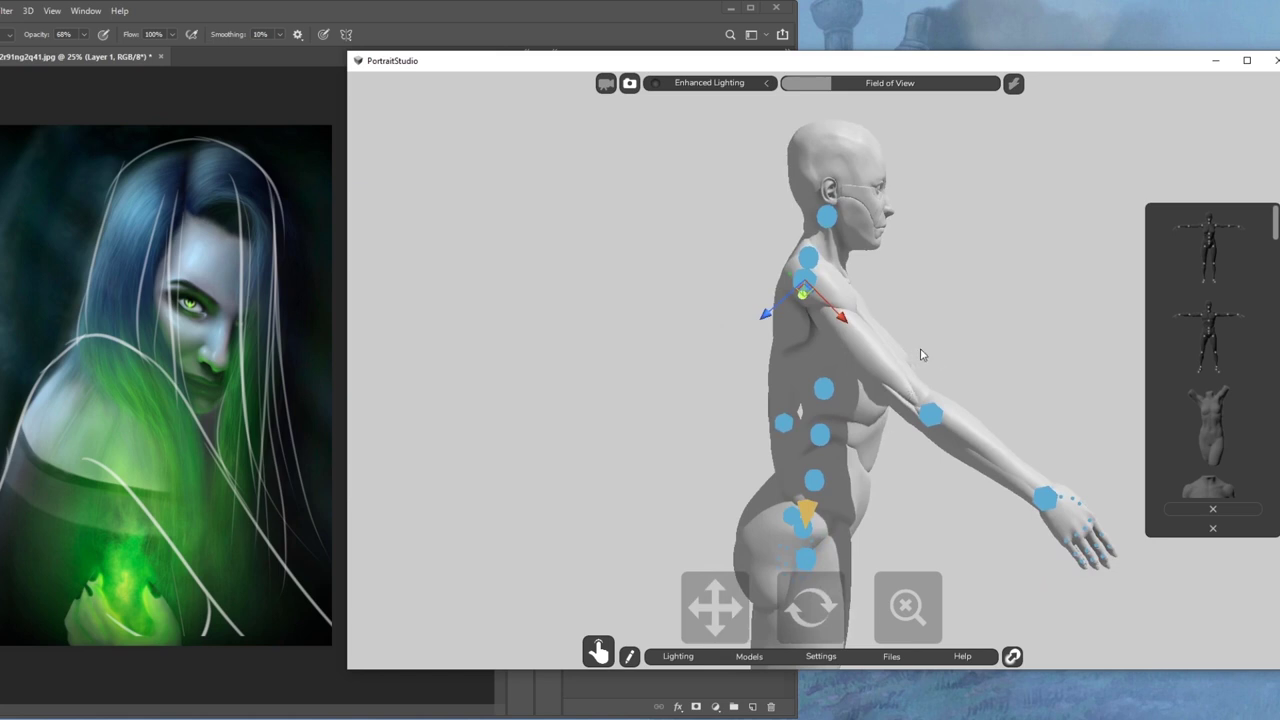
pyautogui.moveTo(1004, 331); pyautogui.dragTo(891, 305)
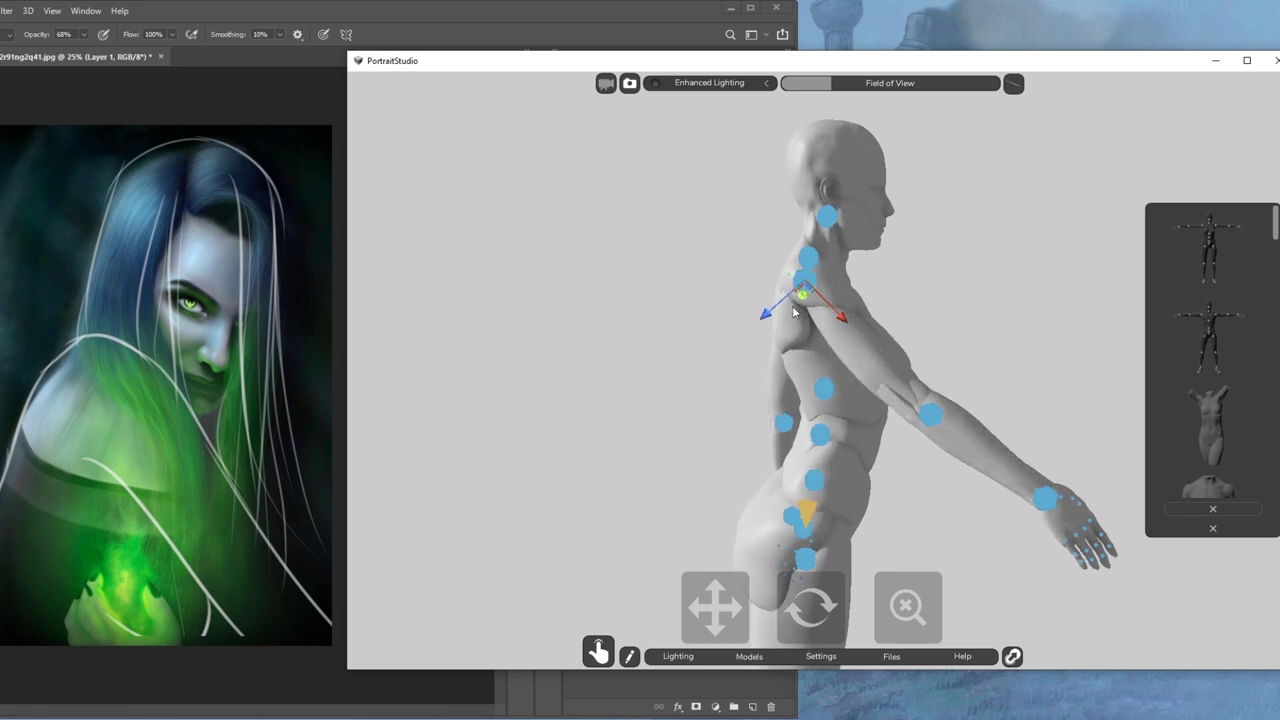
# Step: Turn the mannequin's head to look over its right shoulder and nudge the head joint into place
pyautogui.click(826, 216)
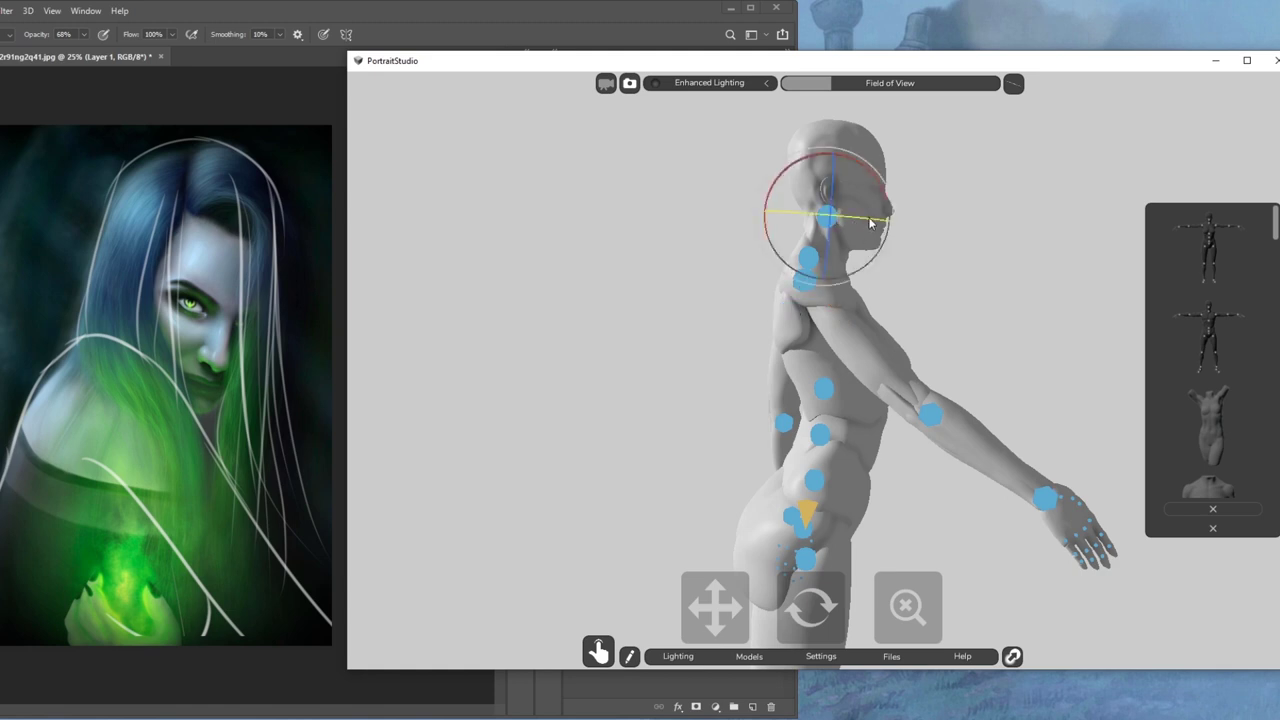
pyautogui.moveTo(870, 223)
pyautogui.mouseDown()
pyautogui.moveTo(819, 226)
pyautogui.moveTo(871, 217)
pyautogui.mouseUp()
pyautogui.press('w')
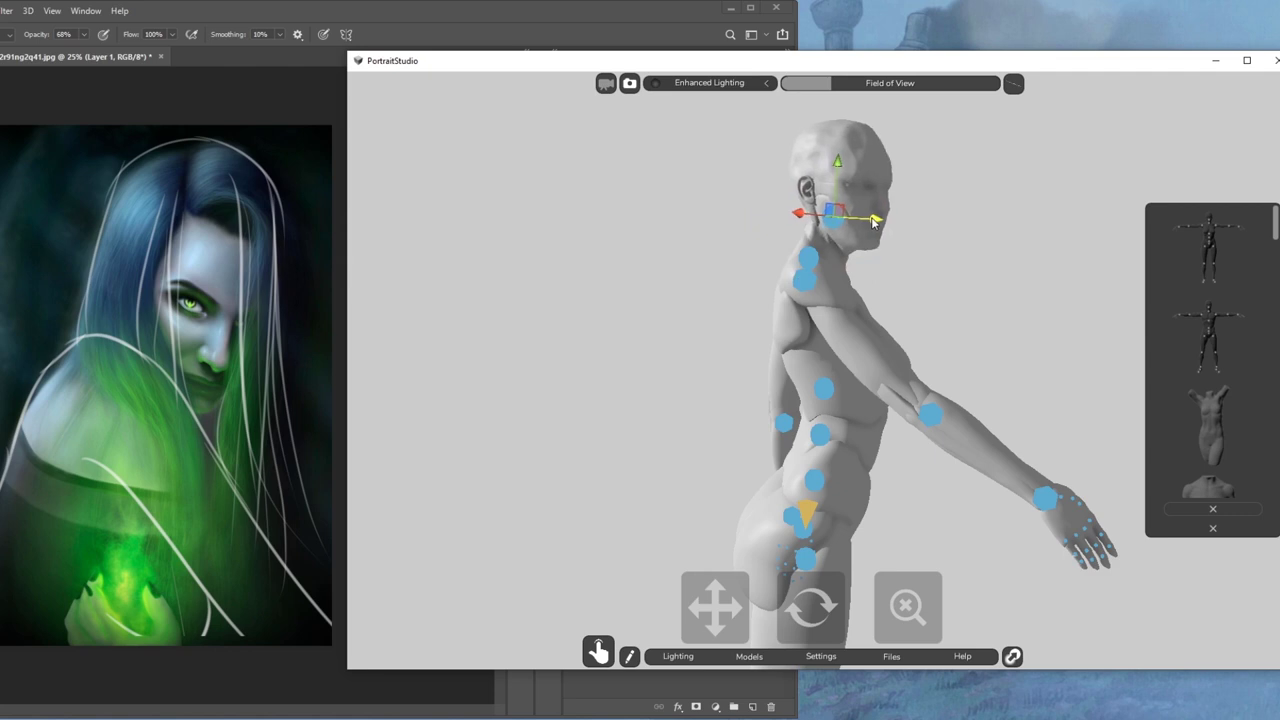
pyautogui.moveTo(838, 161); pyautogui.dragTo(838, 166)
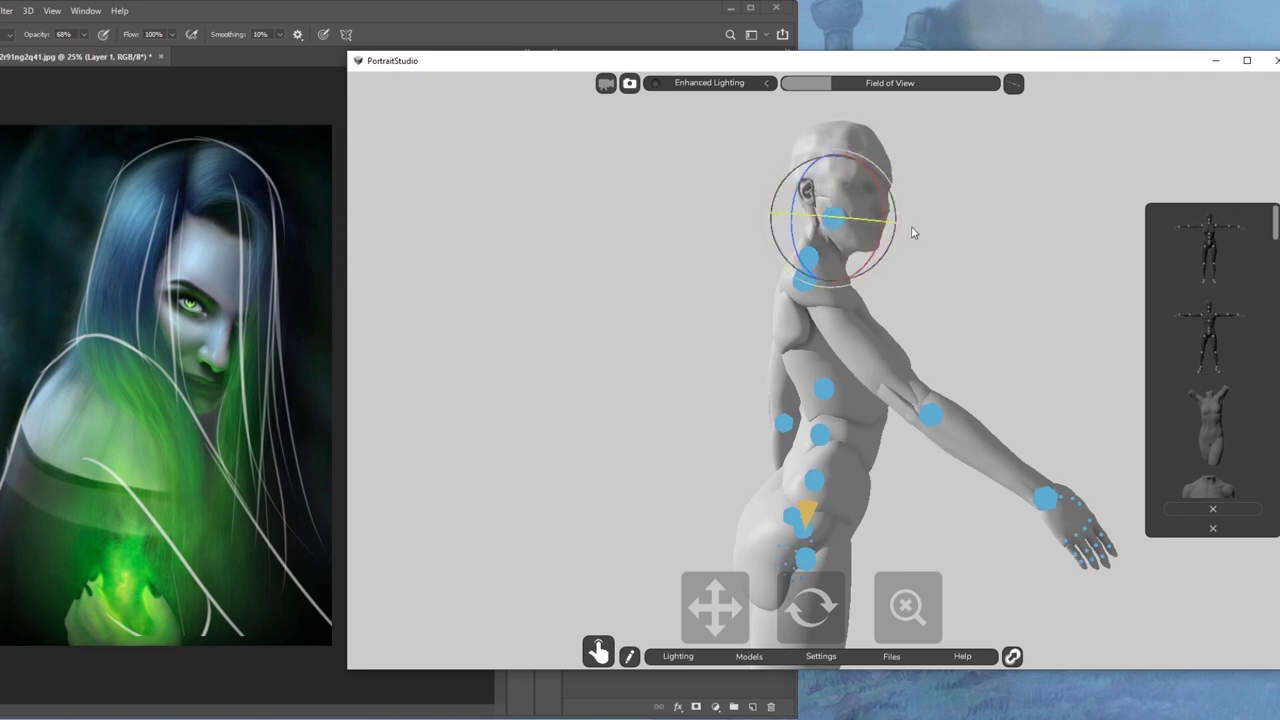
pyautogui.moveTo(867, 223); pyautogui.dragTo(858, 223)
pyautogui.press('w')
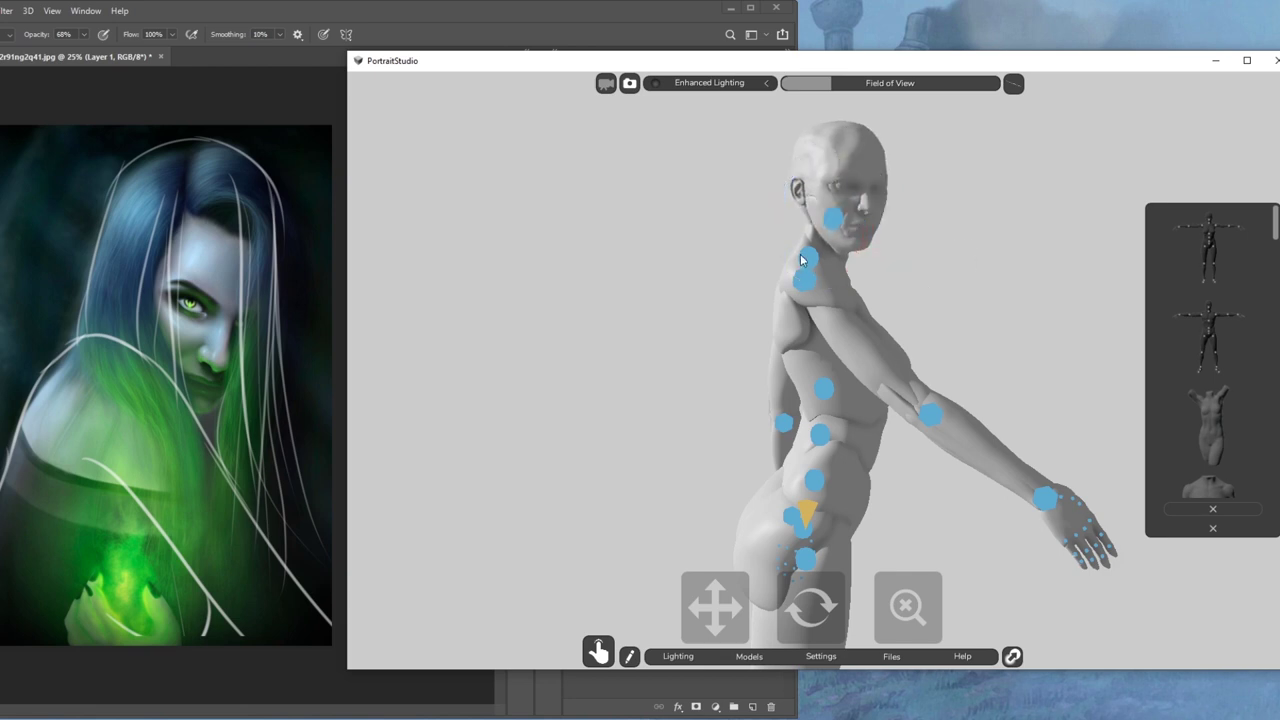
# Step: Lower the mannequin's neck joint slightly and tilt the head downward
pyautogui.click(804, 258)
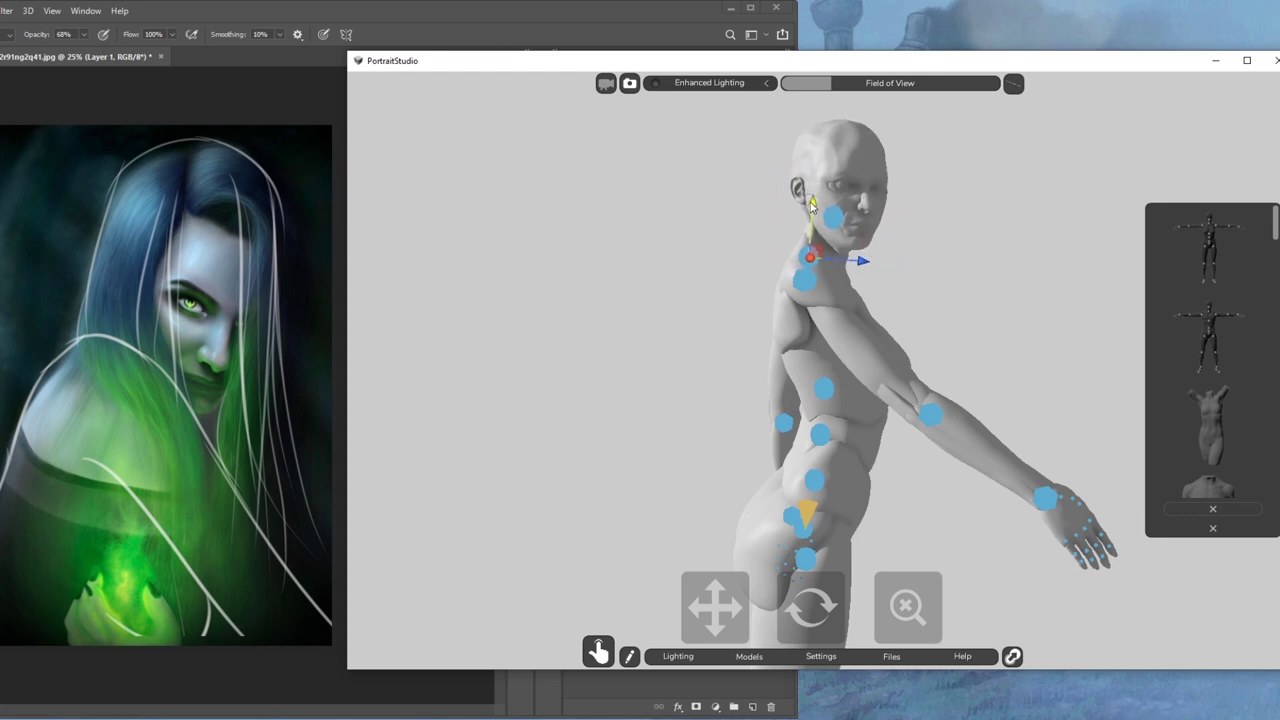
pyautogui.moveTo(812, 205); pyautogui.dragTo(810, 212)
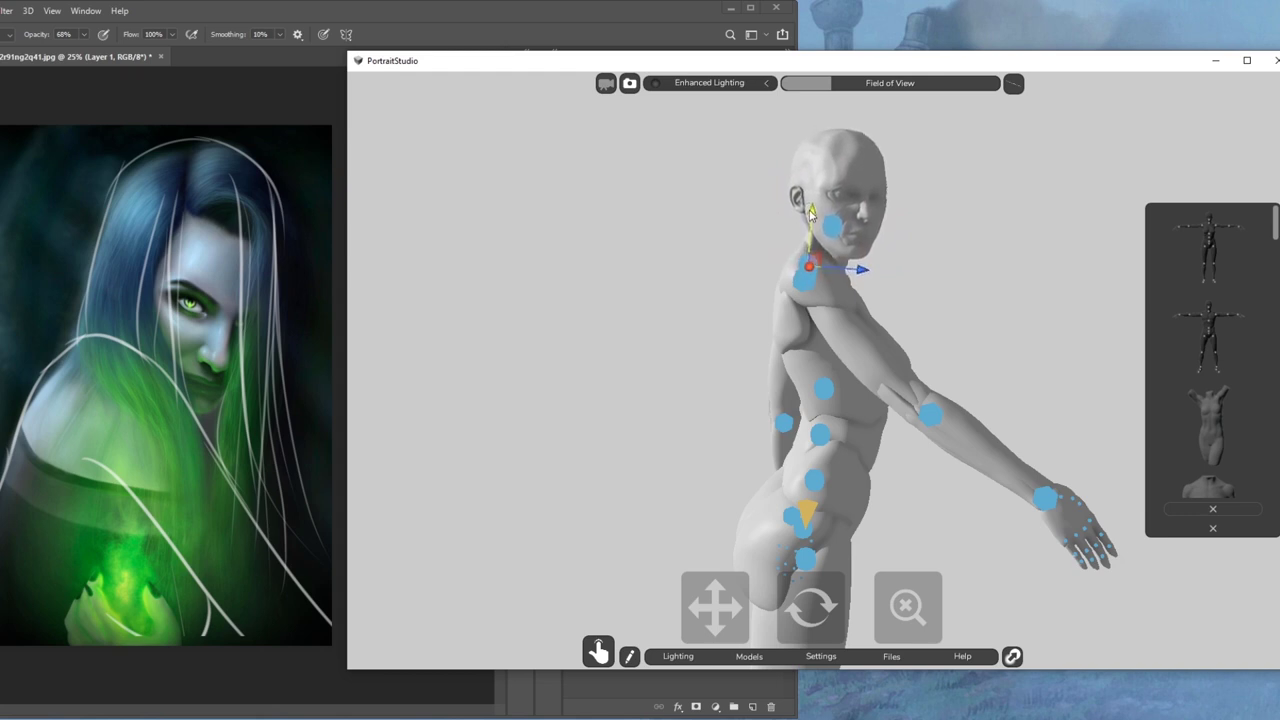
pyautogui.click(909, 232)
pyautogui.click(834, 230)
pyautogui.moveTo(866, 229); pyautogui.dragTo(866, 231)
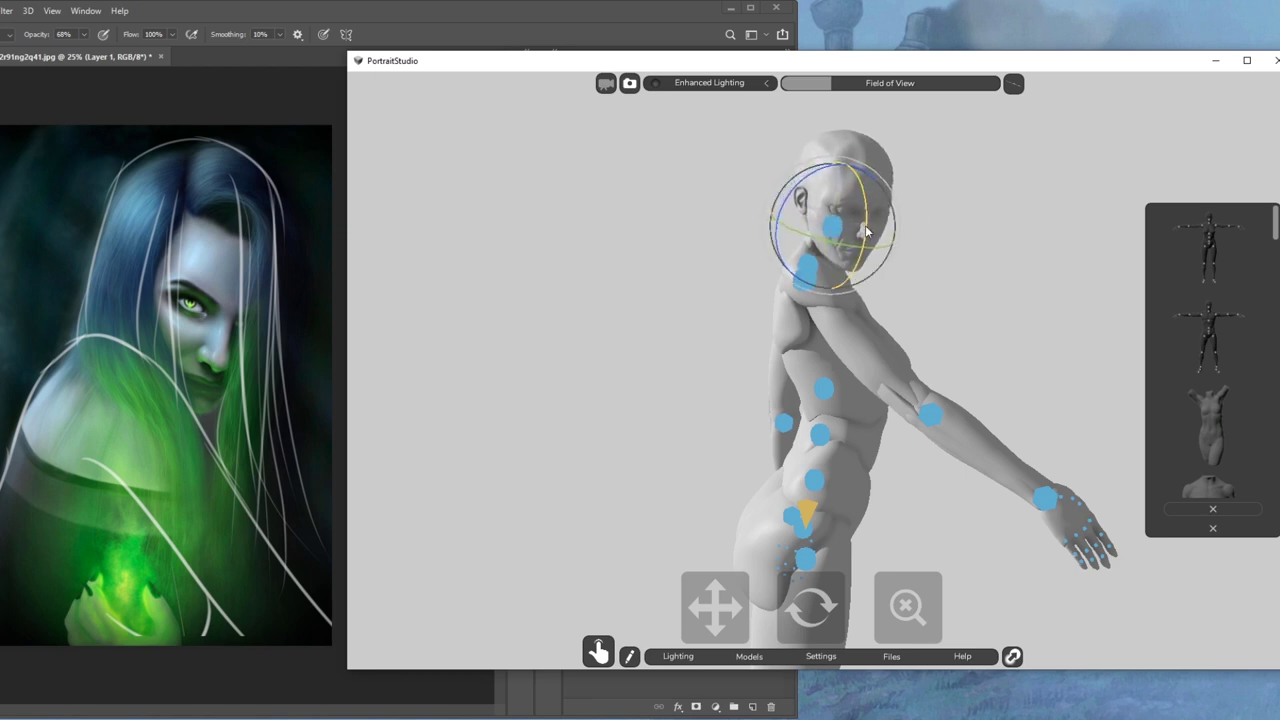
# Step: Set the scene's background colour to dark grey #4C4C4C in the indirect lighting settings
pyautogui.click(474, 226)
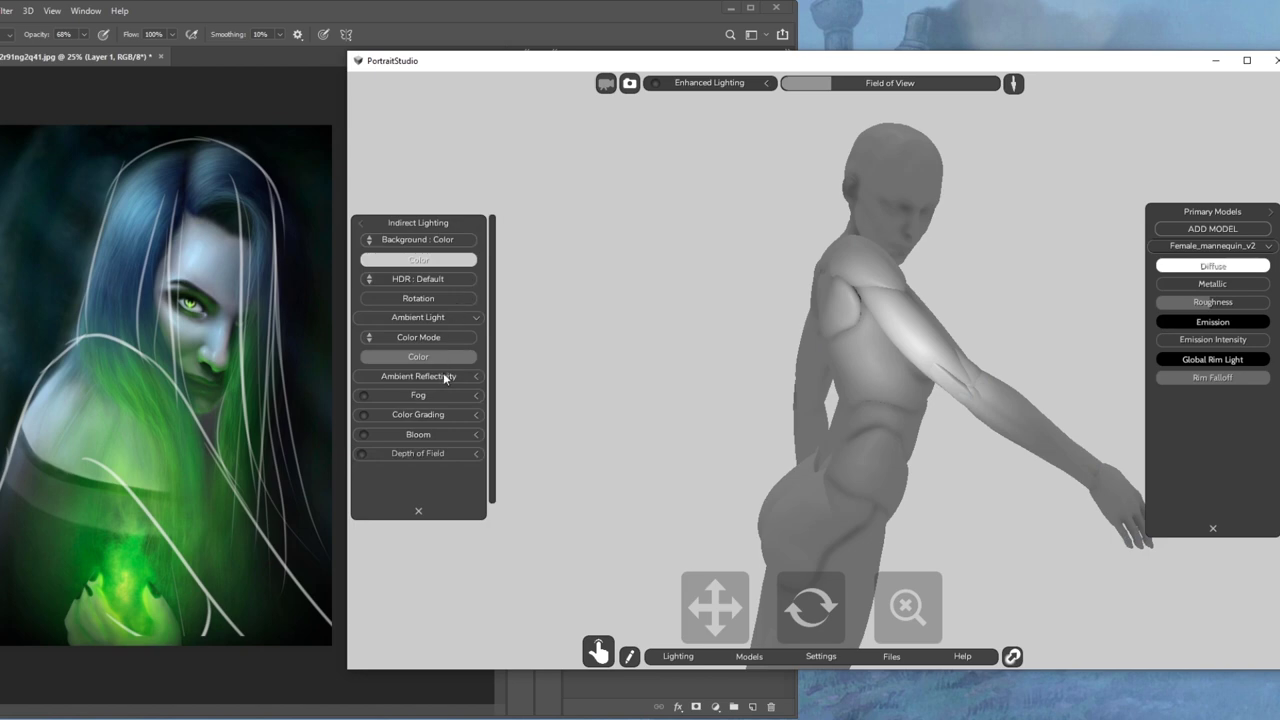
pyautogui.click(437, 262)
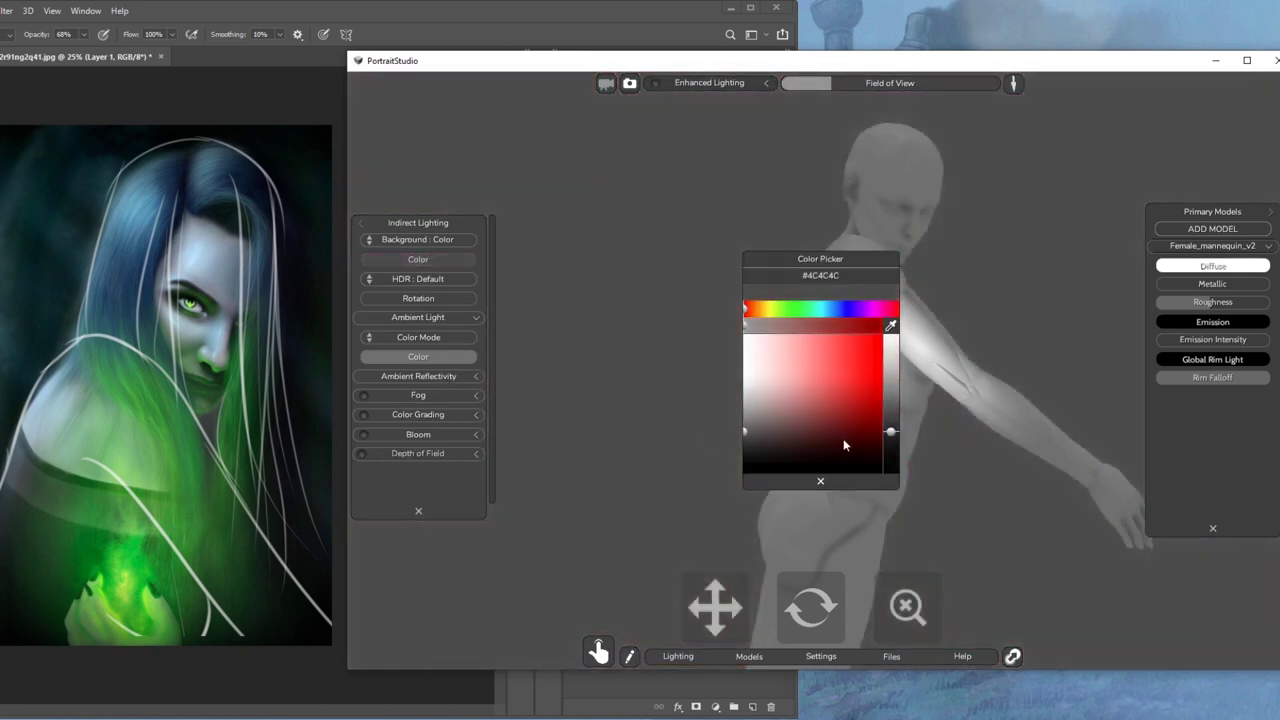
pyautogui.click(821, 480)
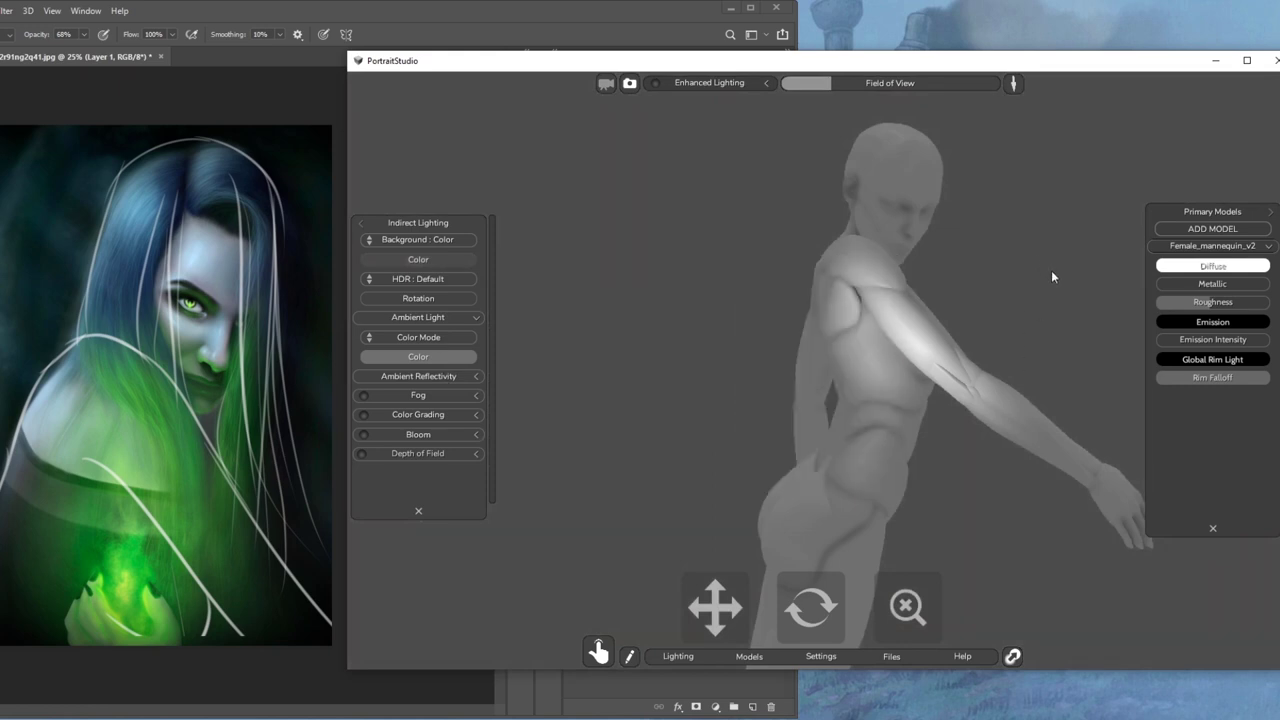
# Step: Show the female mannequin's joints and shift the head joint slightly forward and down
pyautogui.click(1219, 247)
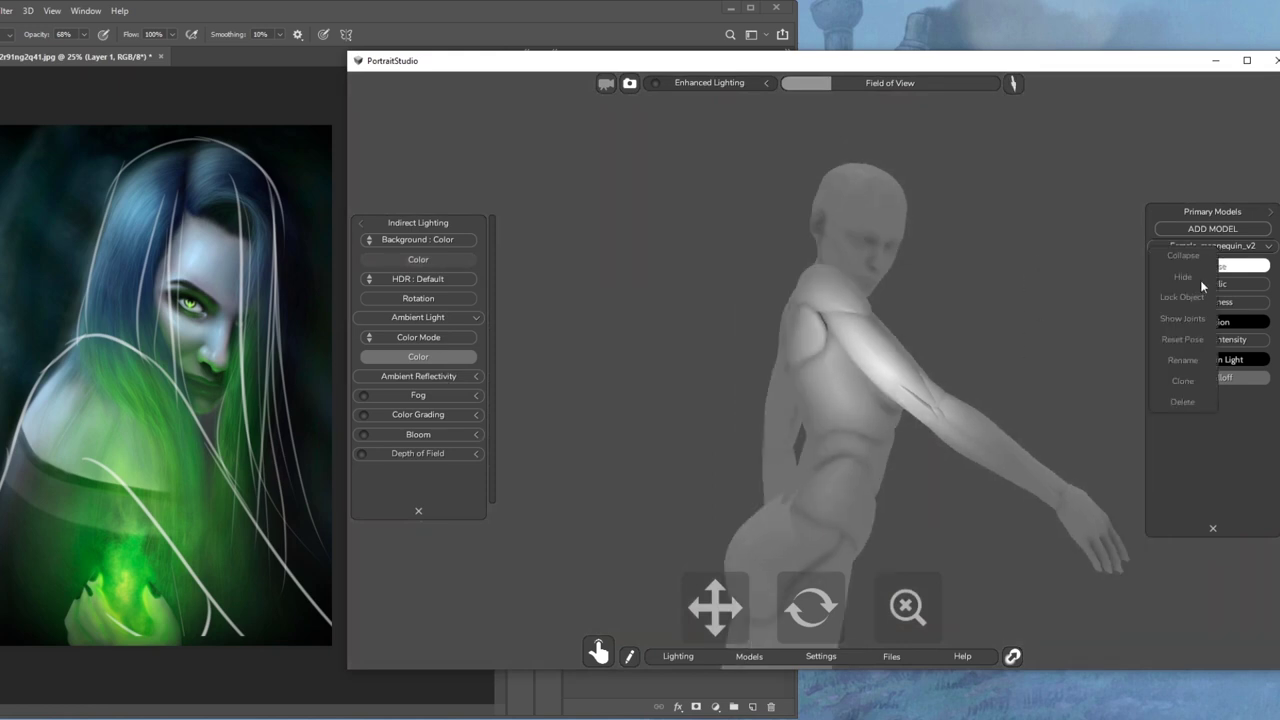
pyautogui.click(1191, 322)
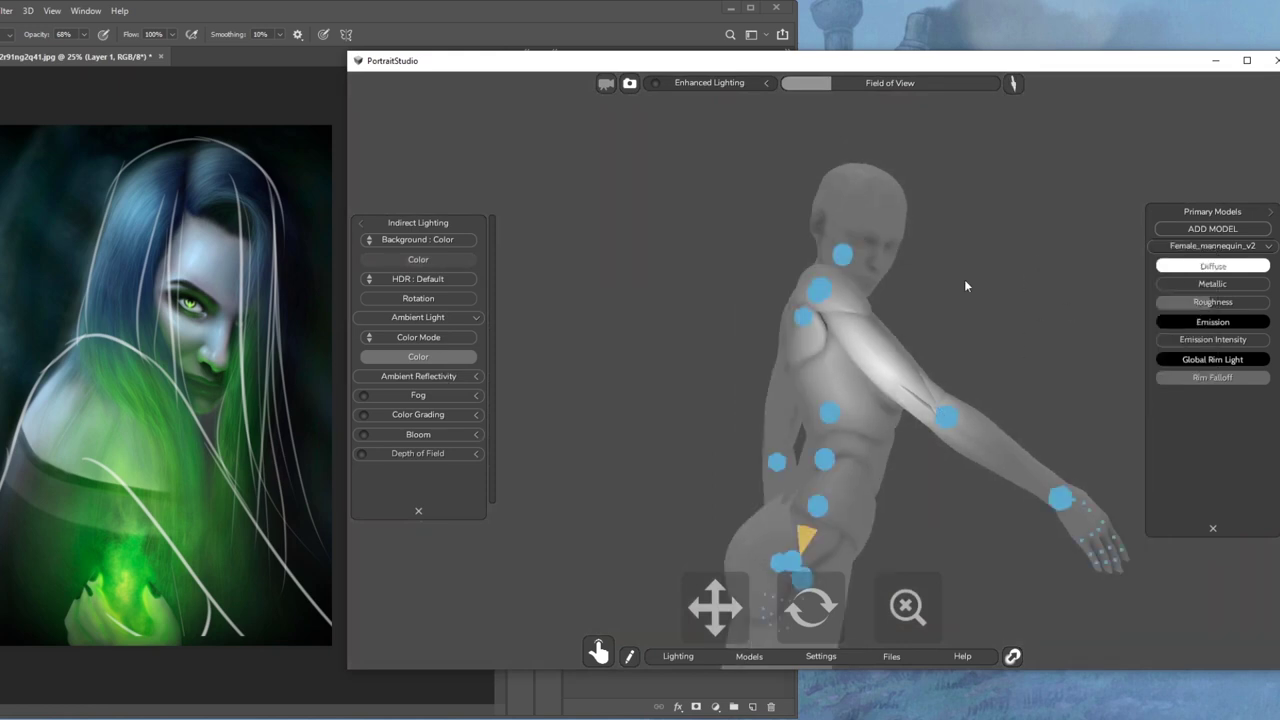
pyautogui.click(846, 257)
pyautogui.click(846, 257)
pyautogui.click(1065, 216)
pyautogui.click(846, 256)
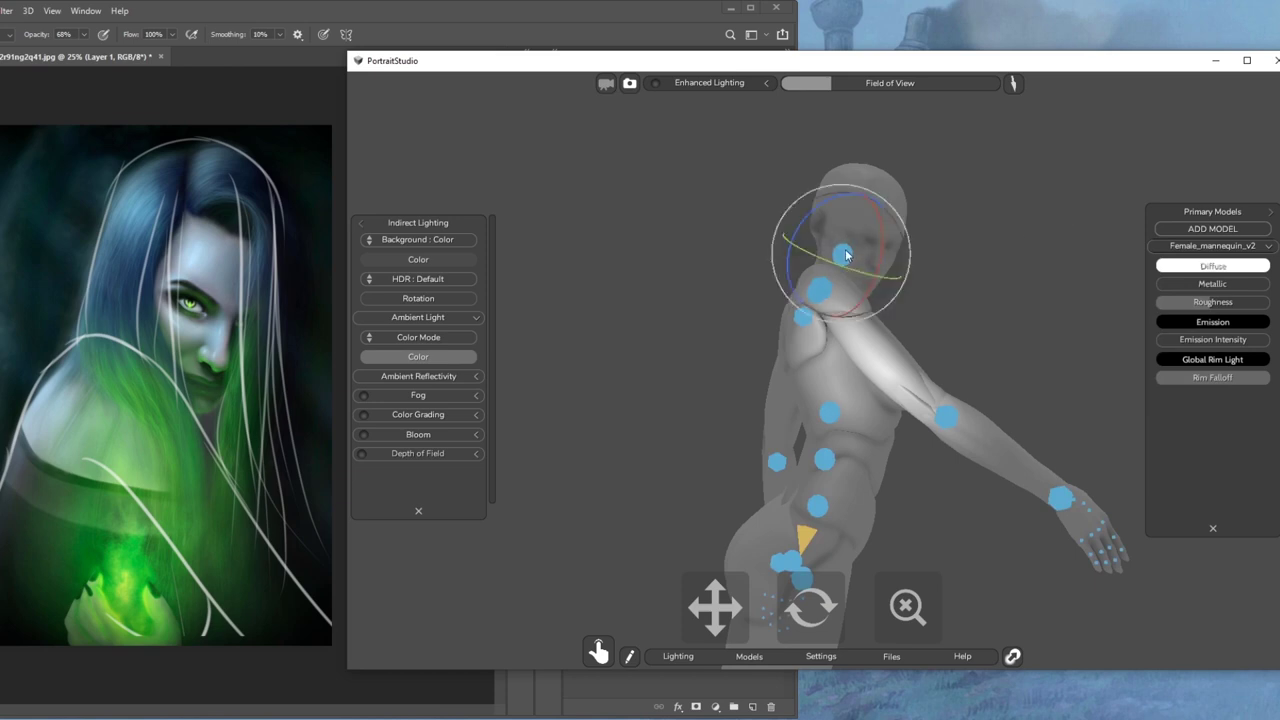
pyautogui.click(847, 256)
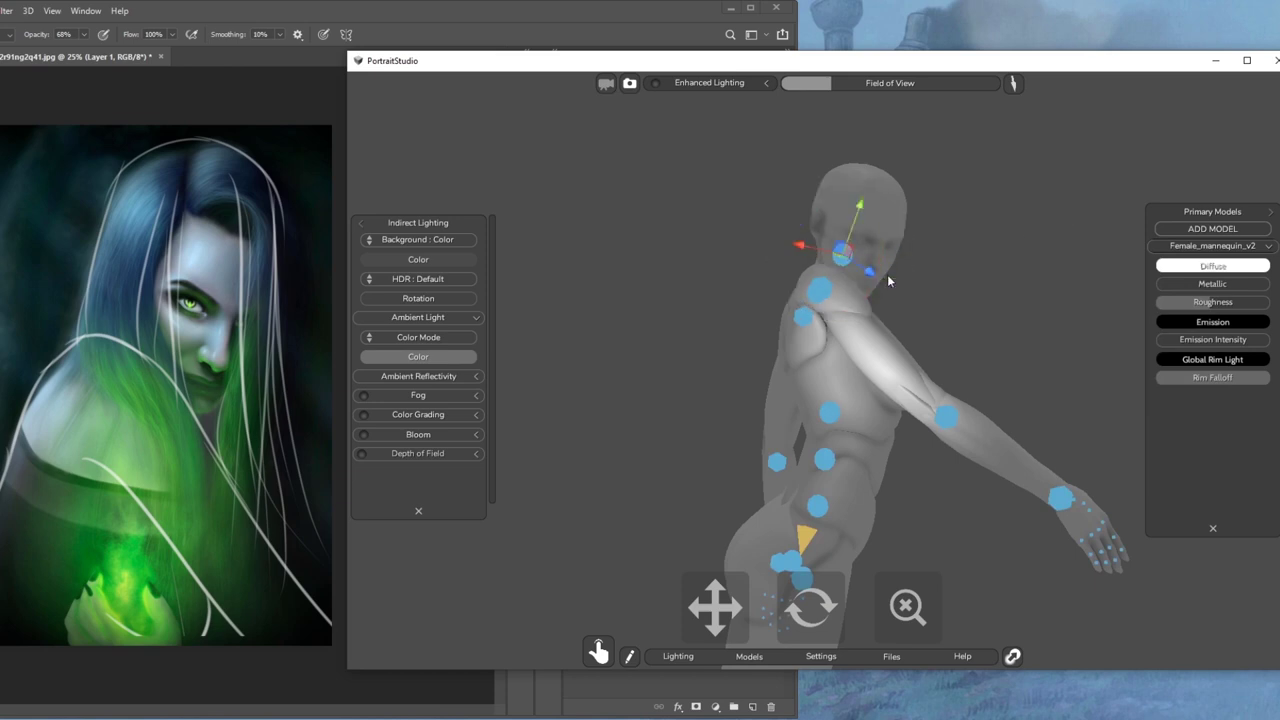
pyautogui.moveTo(874, 272); pyautogui.dragTo(880, 276)
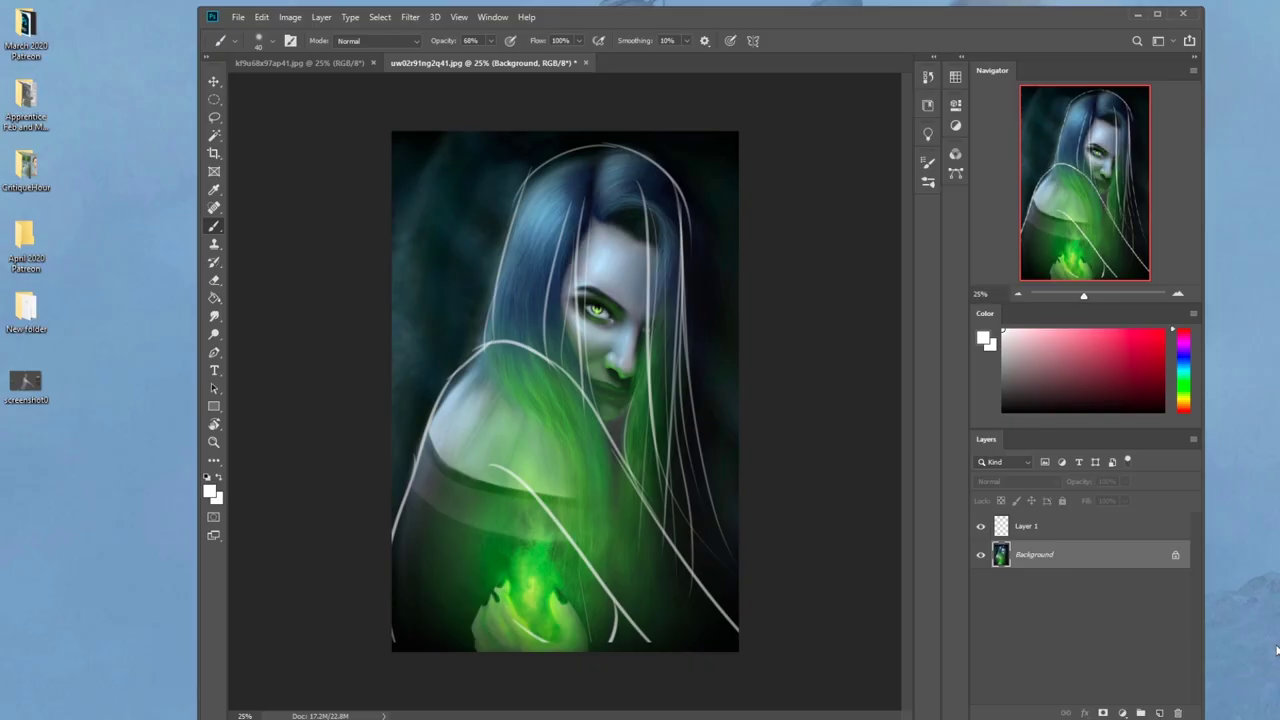
# Step: Switch to Photoshop, add a layer between the portrait and the sketch lines, and fill it with near-black blue
pyautogui.click(1159, 713)
pyautogui.press('g')
pyautogui.press('x')
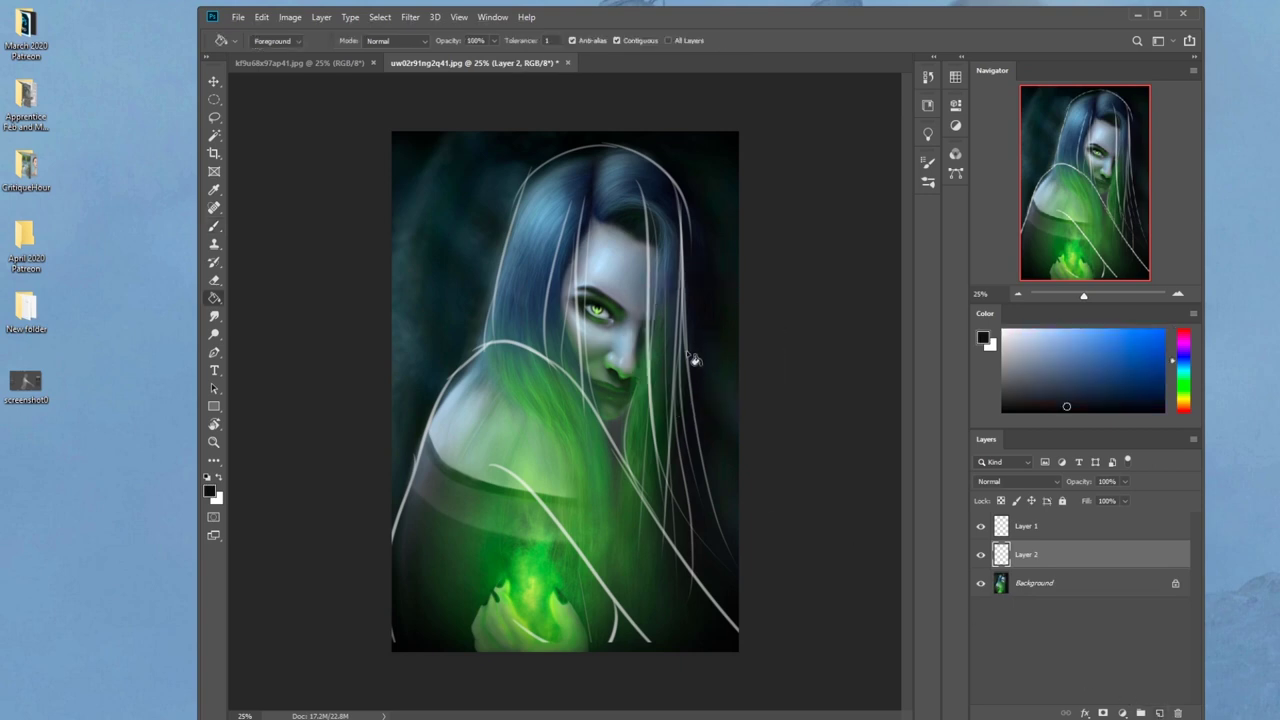
pyautogui.click(694, 357)
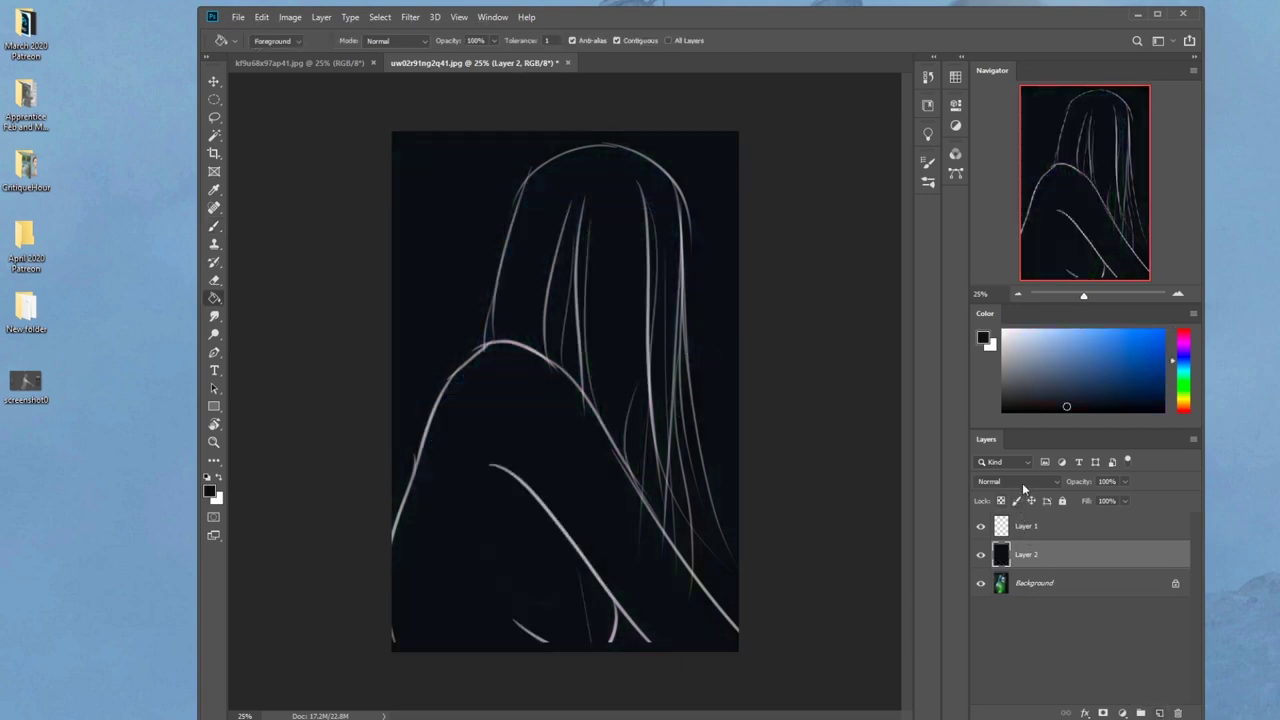
# Step: Set the dark fill layer's blend mode to Darken and its fill to 55%
pyautogui.click(1023, 484)
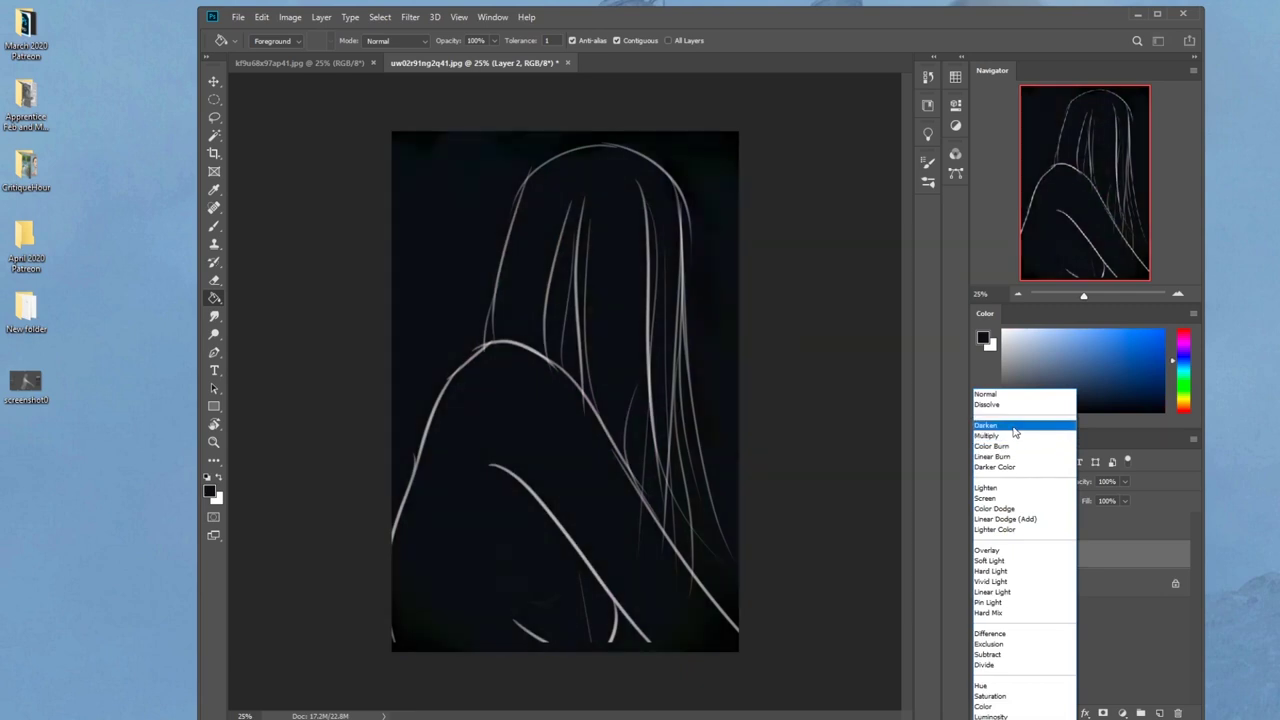
pyautogui.click(1015, 427)
pyautogui.moveTo(1106, 520); pyautogui.dragTo(1104, 520)
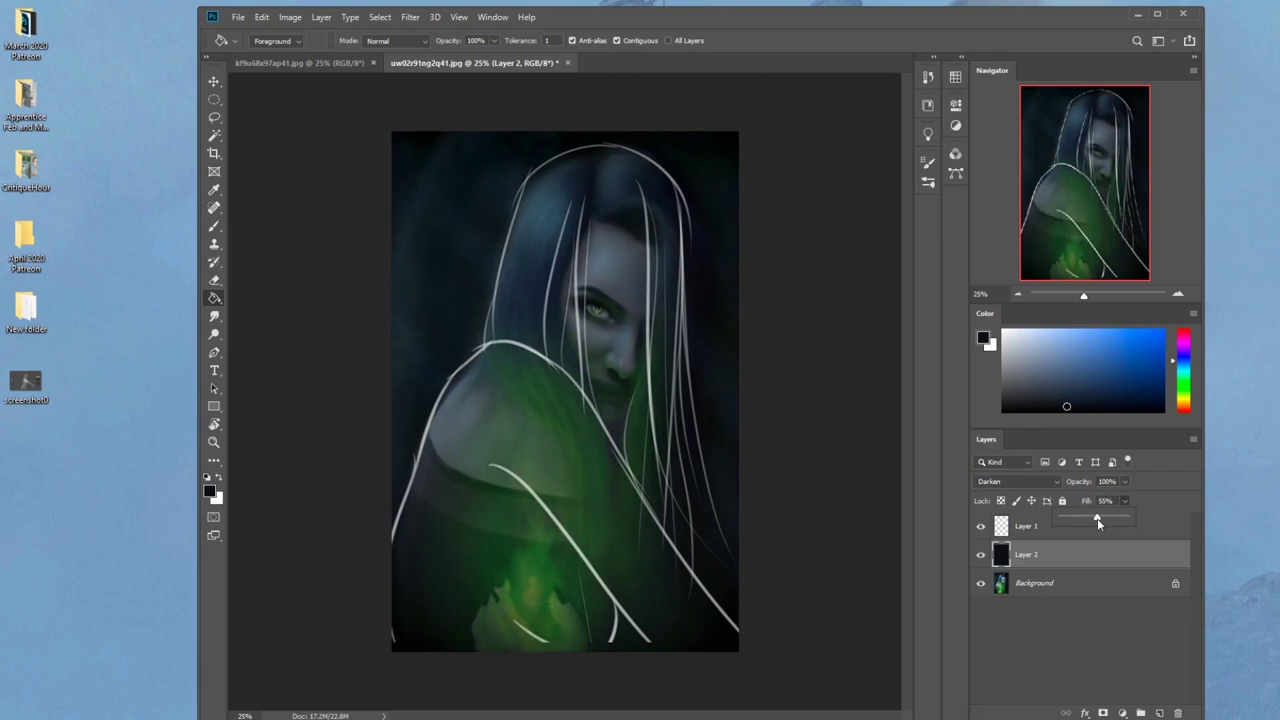
# Step: Choose the 500 px brush from the Skin and Blending Brushes set for the Brush tool
pyautogui.press('b')
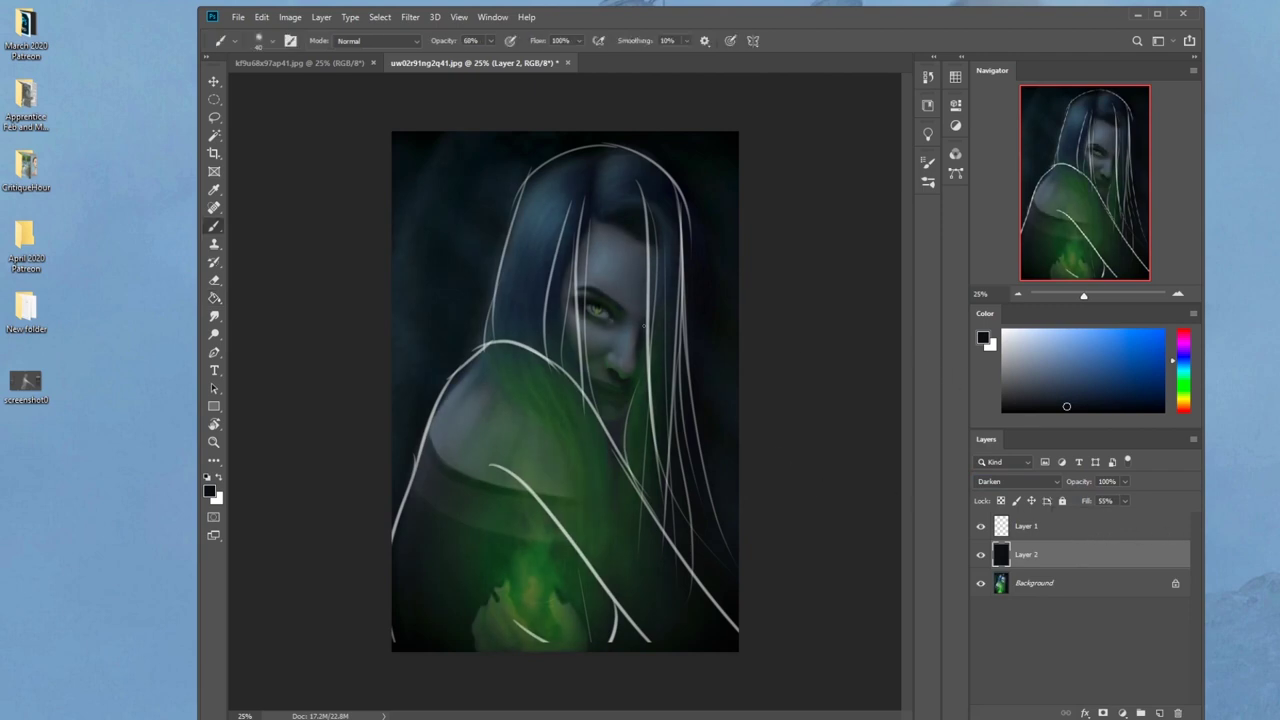
pyautogui.rightClick(718, 410)
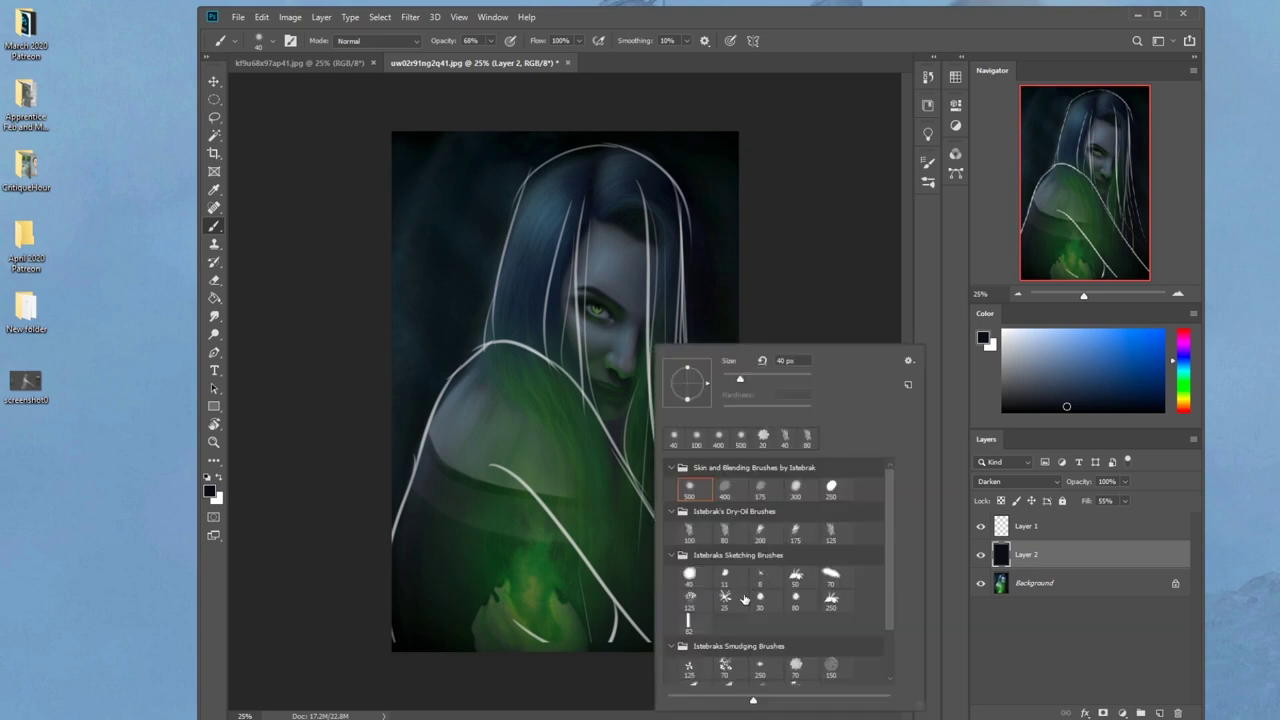
pyautogui.moveTo(890, 598)
pyautogui.mouseDown()
pyautogui.moveTo(898, 637)
pyautogui.moveTo(882, 562)
pyautogui.mouseUp()
pyautogui.click(690, 490)
pyautogui.click(776, 298)
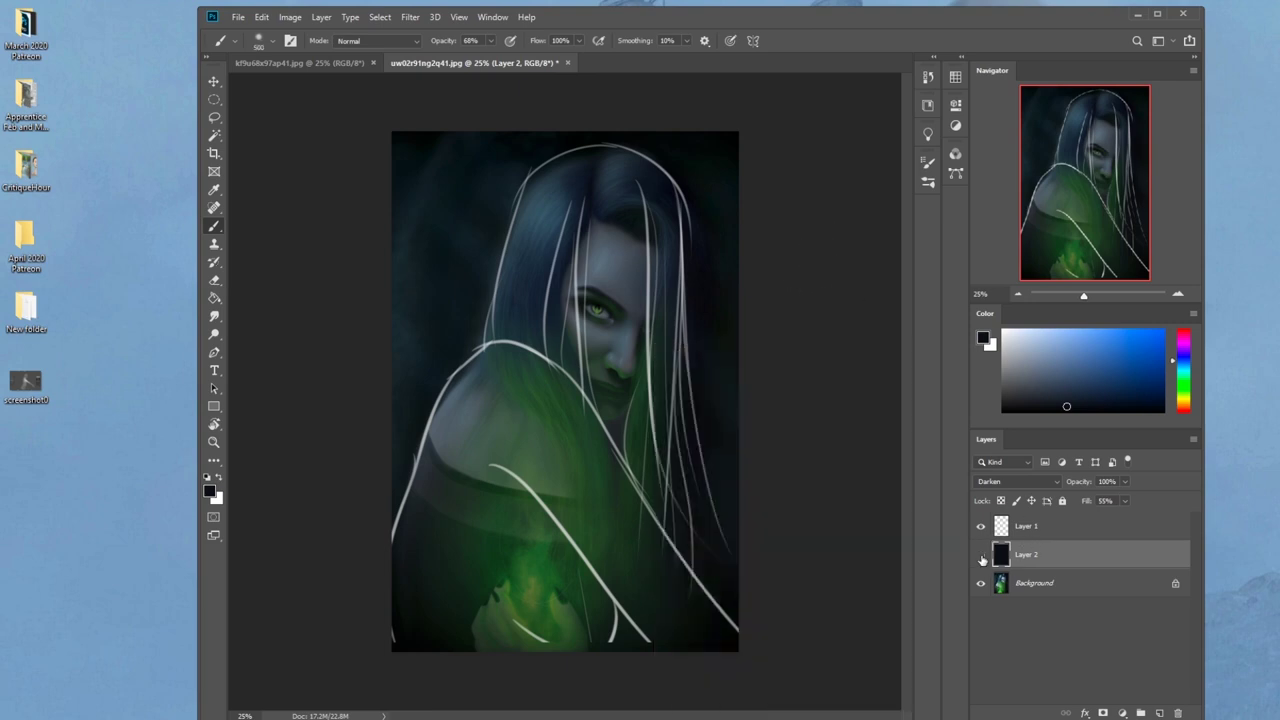
# Step: Compare the portrait's lighting with the darkening layer hidden and shown
pyautogui.click(981, 556)
pyautogui.click(981, 556)
pyautogui.click(981, 556)
pyautogui.click(981, 556)
pyautogui.click(981, 556)
pyautogui.click(981, 556)
# Step: Enlarge the brush to 1700 px
pyautogui.press(']')
pyautogui.press(']')
pyautogui.press(']')
pyautogui.press(']')
pyautogui.press(']')
pyautogui.press(']')
pyautogui.press(']')
pyautogui.press(']')
pyautogui.press(']')
pyautogui.press(']')
pyautogui.press(']')
pyautogui.press(']')
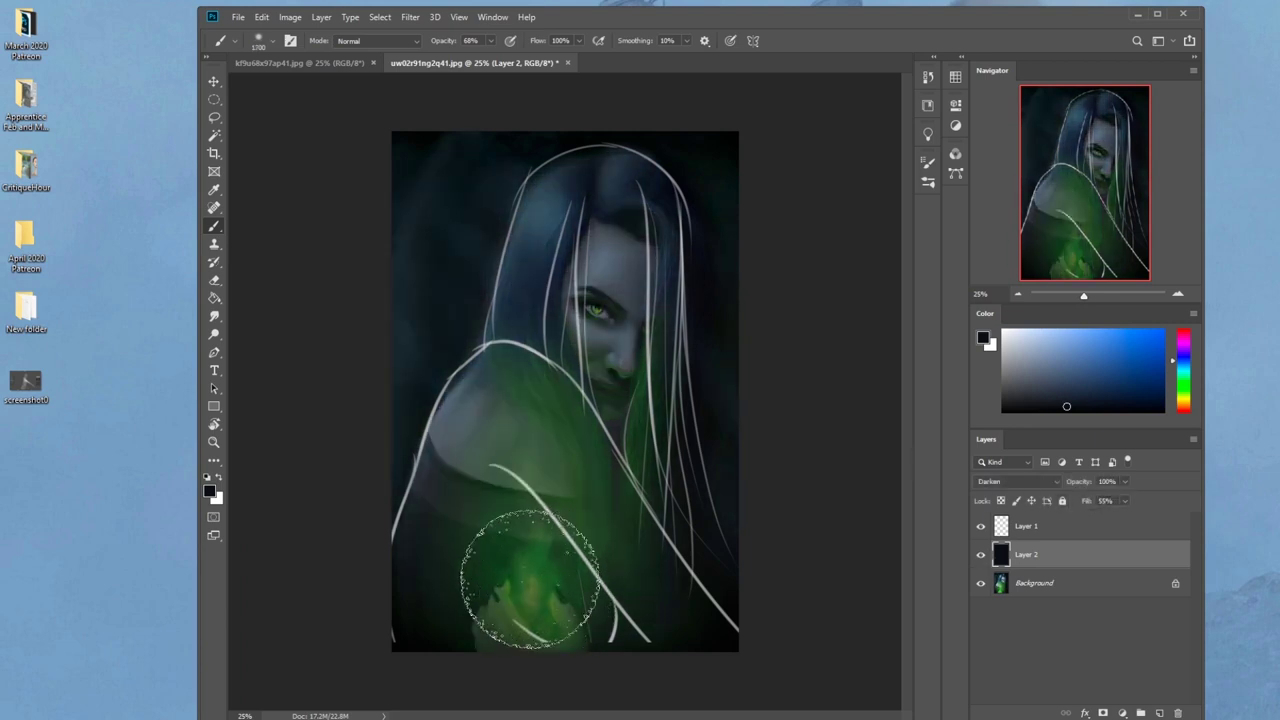
# Step: Set up the Eraser with a large soft brush at 31% opacity
pyautogui.press('e')
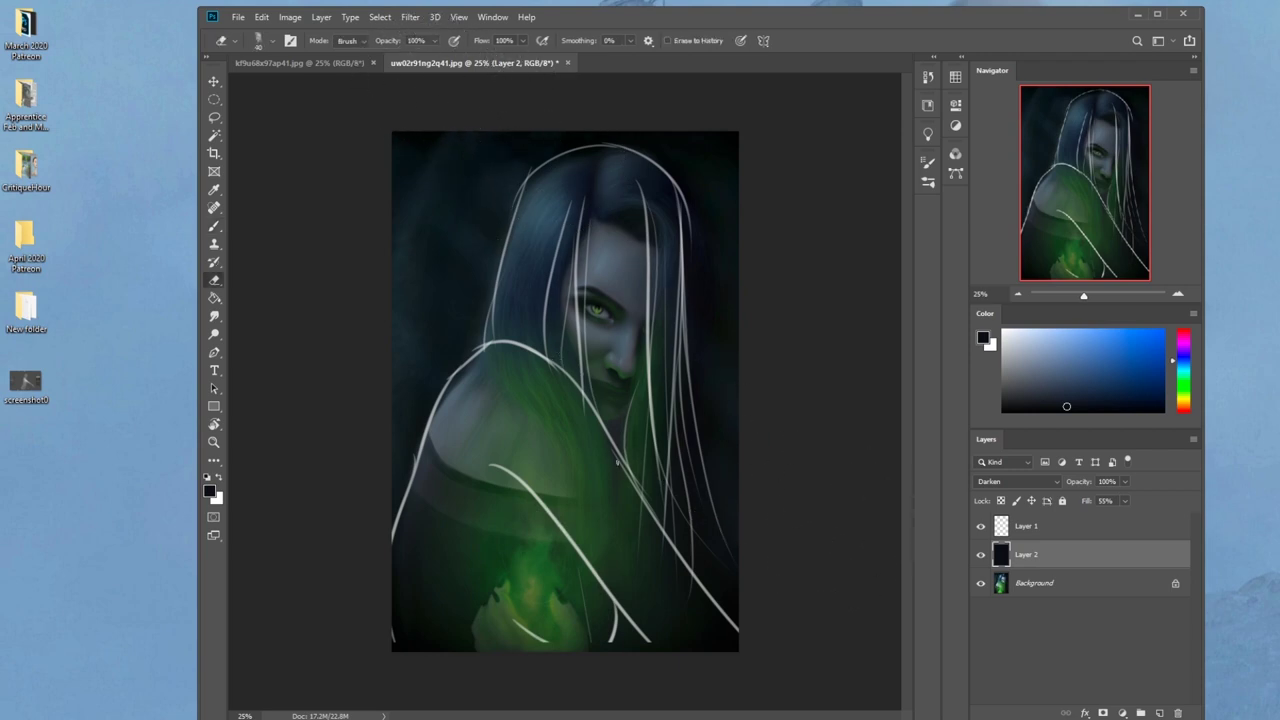
pyautogui.rightClick(733, 527)
pyautogui.doubleClick(717, 507)
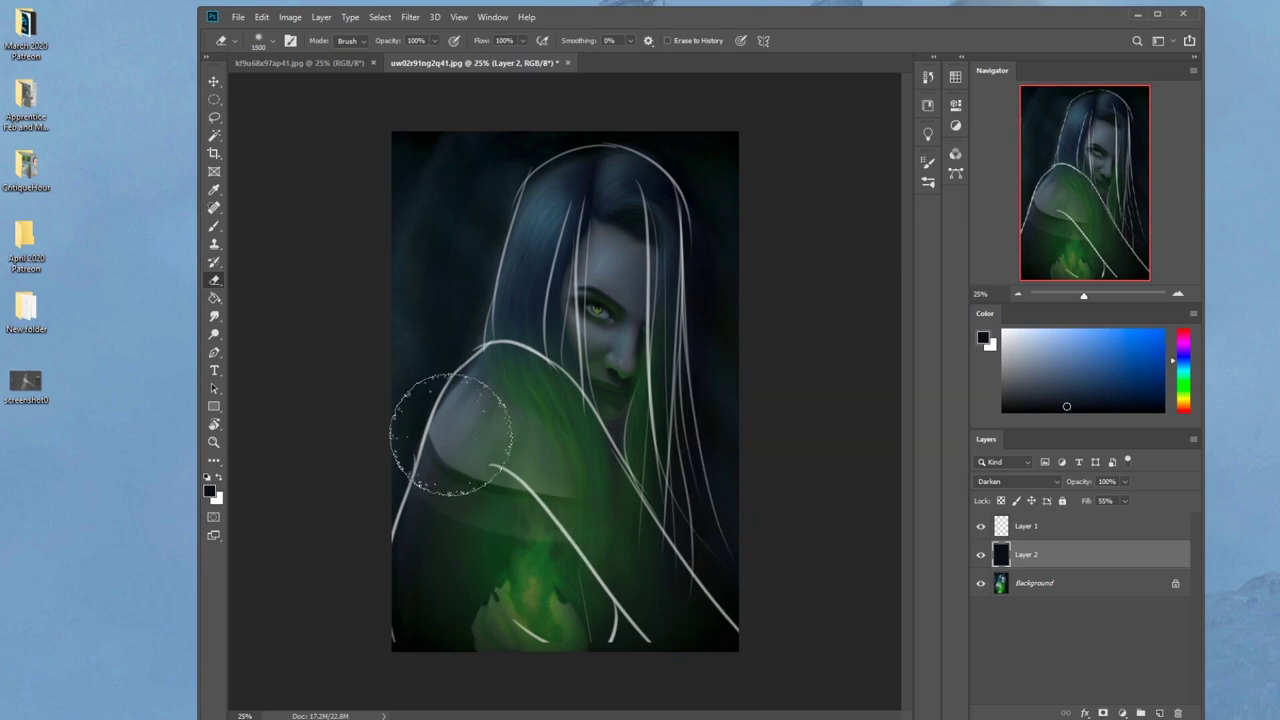
pyautogui.moveTo(434, 41); pyautogui.dragTo(390, 60)
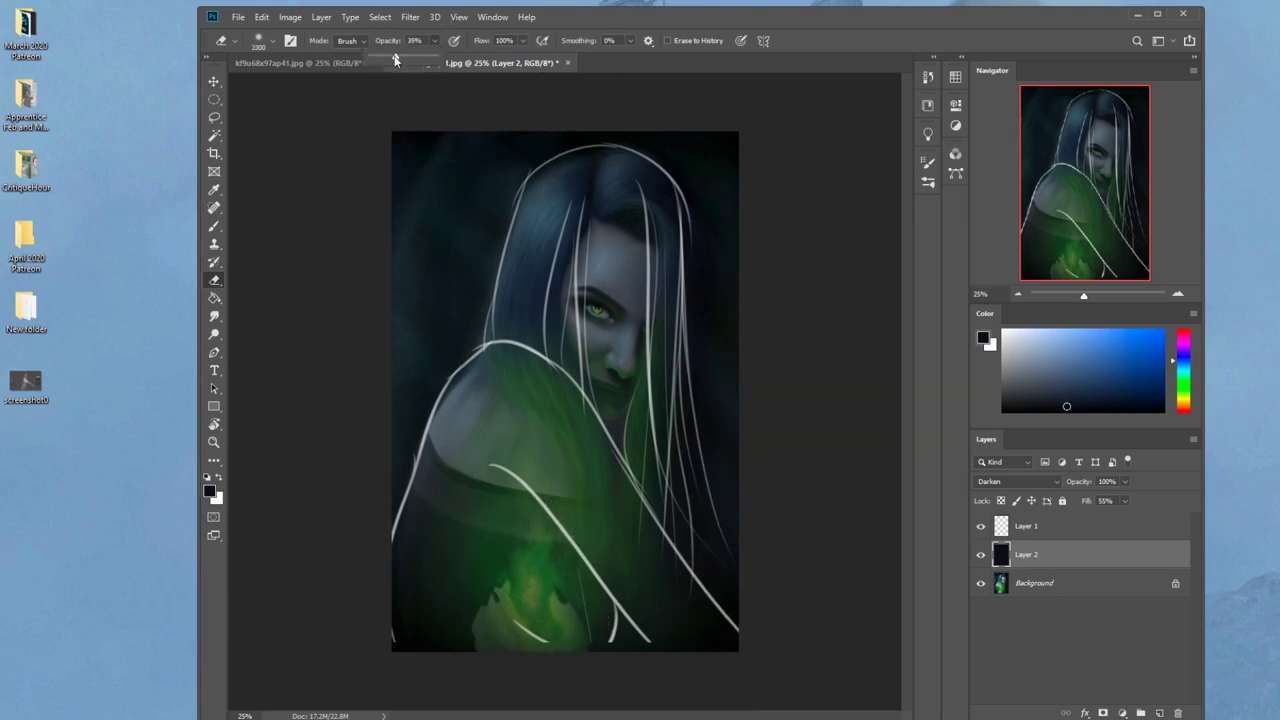
# Step: Erase the darkening layer over the green flame and hand, reducing the eraser to 1300 px
pyautogui.click(525, 580)
pyautogui.click(542, 574)
pyautogui.press('[')
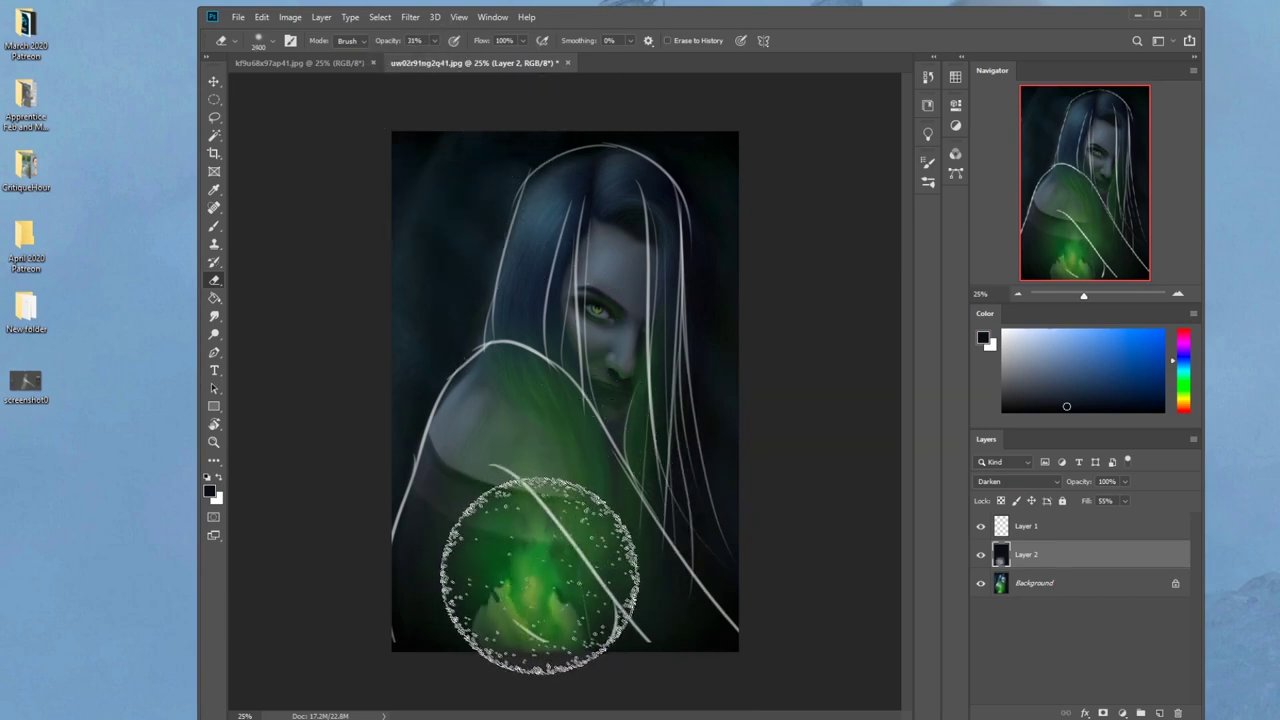
pyautogui.click(536, 576)
pyautogui.press('[')
pyautogui.press('[')
pyautogui.press('[')
pyautogui.press('[')
pyautogui.press('[')
pyautogui.press('[')
pyautogui.press('[')
pyautogui.press('[')
pyautogui.press('[')
pyautogui.press('[')
pyautogui.press('[')
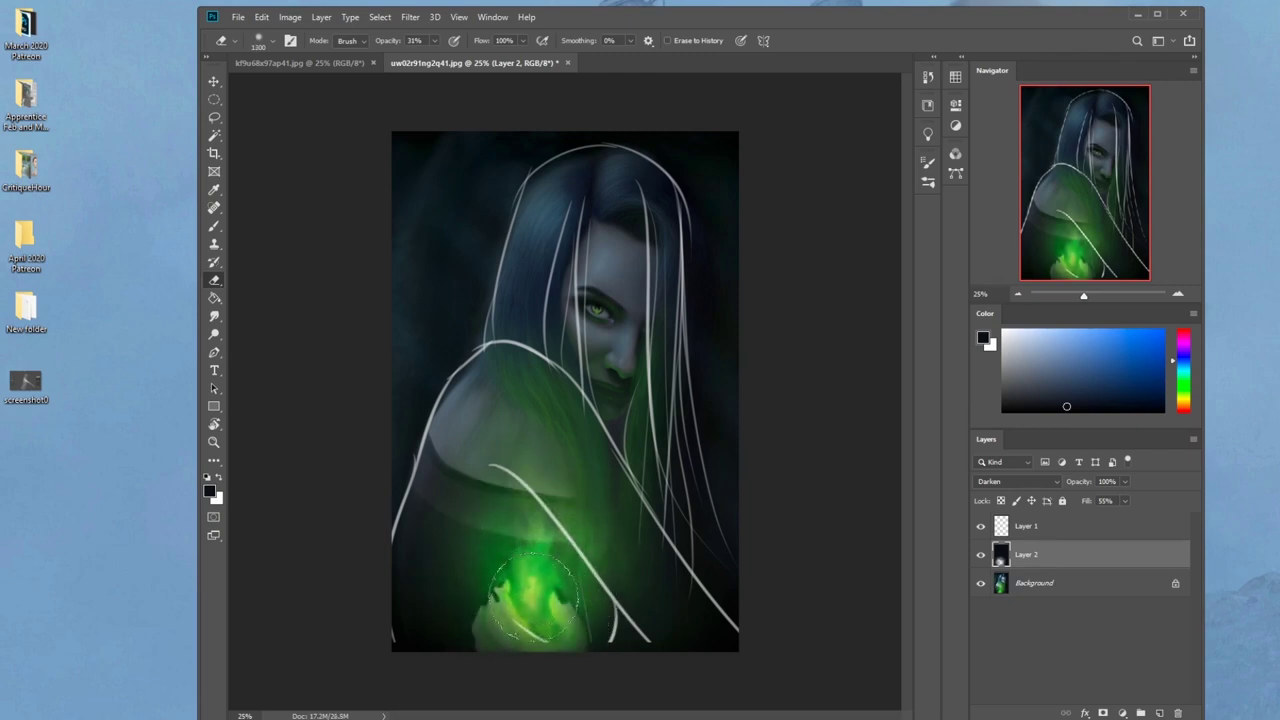
# Step: Toggle the partly erased darkening layer to compare the flame's glow before and after
pyautogui.click(981, 555)
pyautogui.click(981, 555)
pyautogui.click(984, 556)
pyautogui.click(984, 556)
# Step: Compare the whole portrait with the white sketch line layer hidden and shown
pyautogui.hotkey('ctrl', '-')
pyautogui.hotkey('ctrl', '-')
pyautogui.click(1016, 524)
pyautogui.click(982, 528)
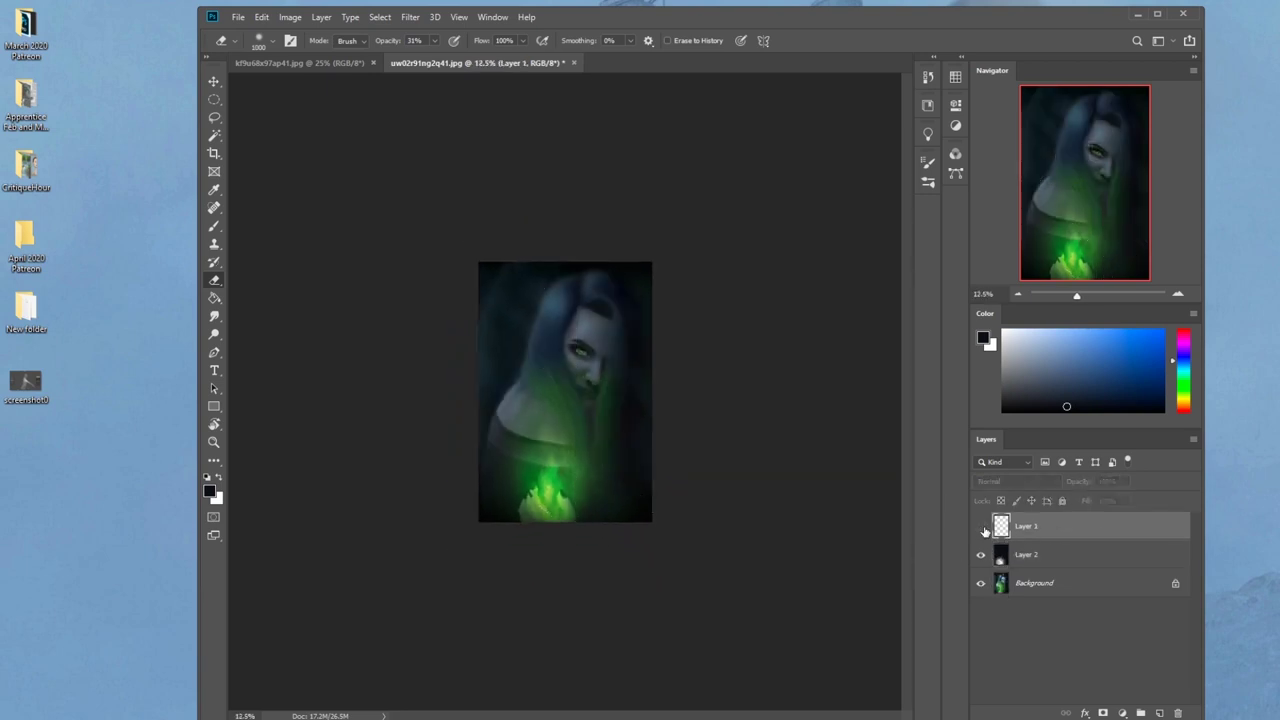
pyautogui.click(982, 528)
pyautogui.click(988, 529)
pyautogui.click(980, 528)
# Step: Lasso the top arc of the white head outline on Layer 1, nudge it slightly downward, and deselect
pyautogui.press('l')
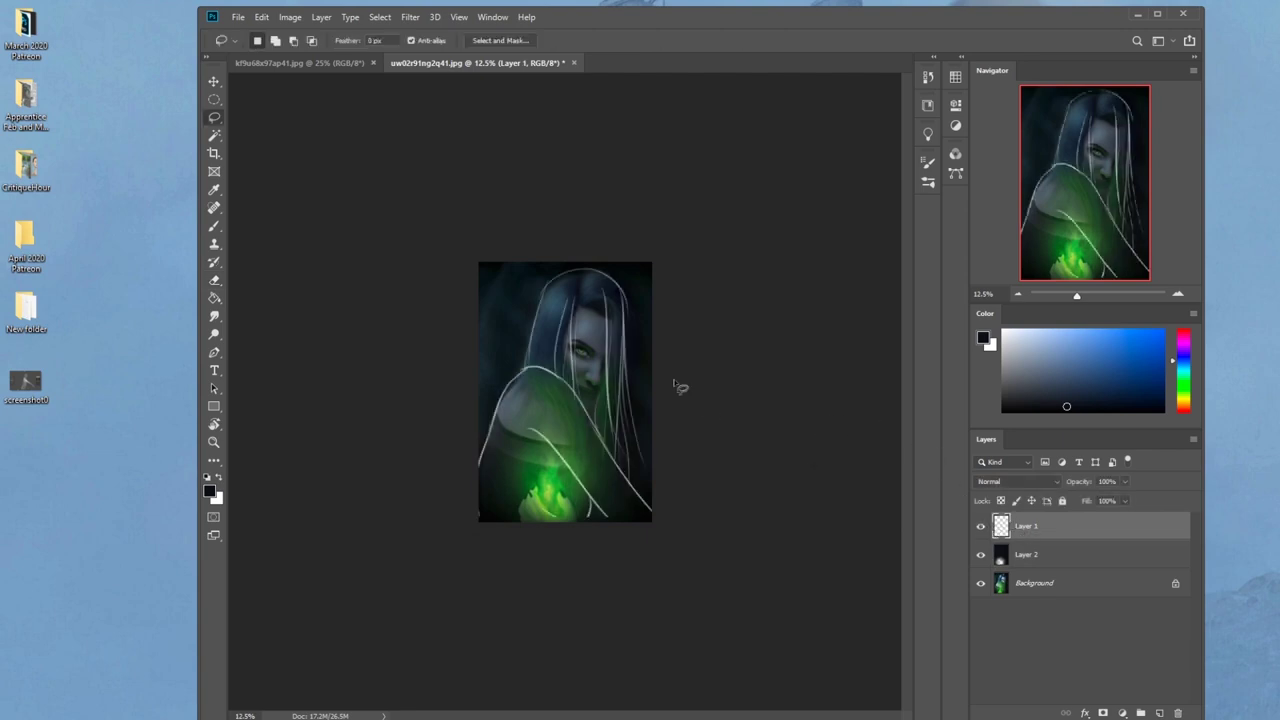
pyautogui.moveTo(640, 276)
pyautogui.mouseDown()
pyautogui.moveTo(531, 307)
pyautogui.moveTo(648, 288)
pyautogui.mouseUp()
pyautogui.press('v')
pyautogui.hotkey('shift', 'Down')
pyautogui.hotkey('shift', 'Down')
pyautogui.hotkey('shift', 'Down')
pyautogui.hotkey('shift', 'Down')
pyautogui.hotkey('shift', 'Down')
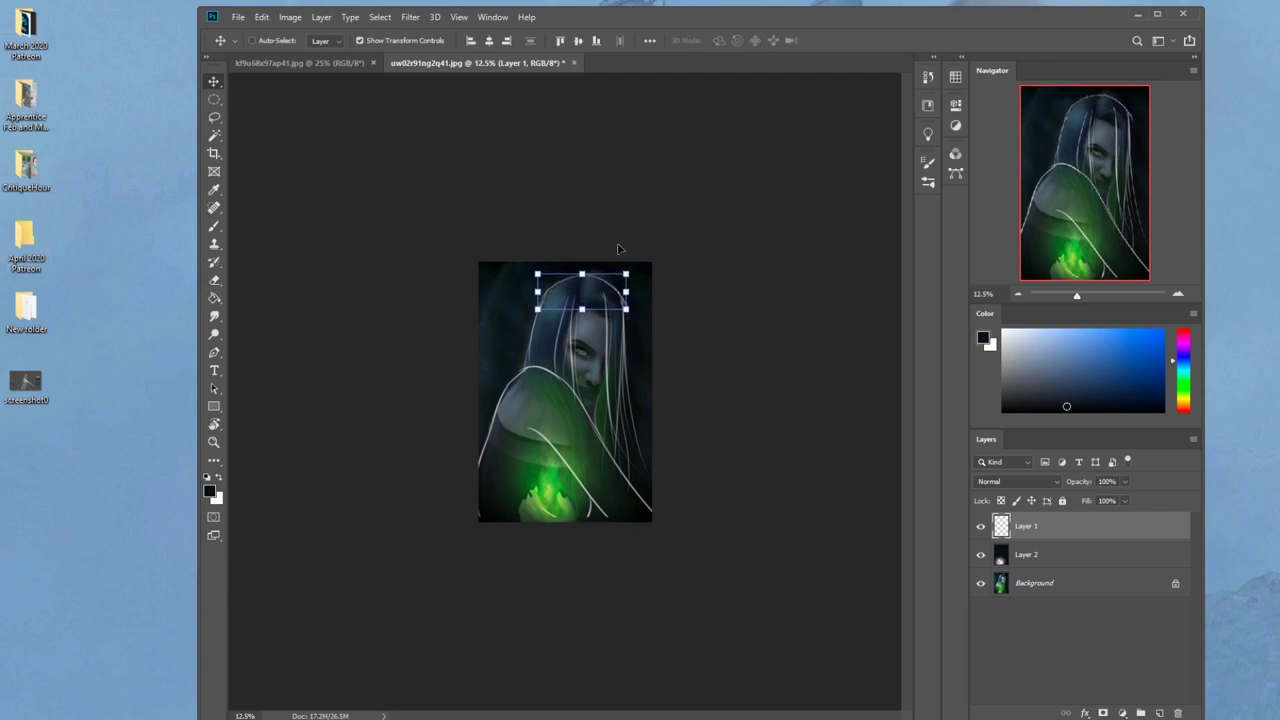
pyautogui.hotkey('shift', 'Up')
pyautogui.hotkey('shift', 'Up')
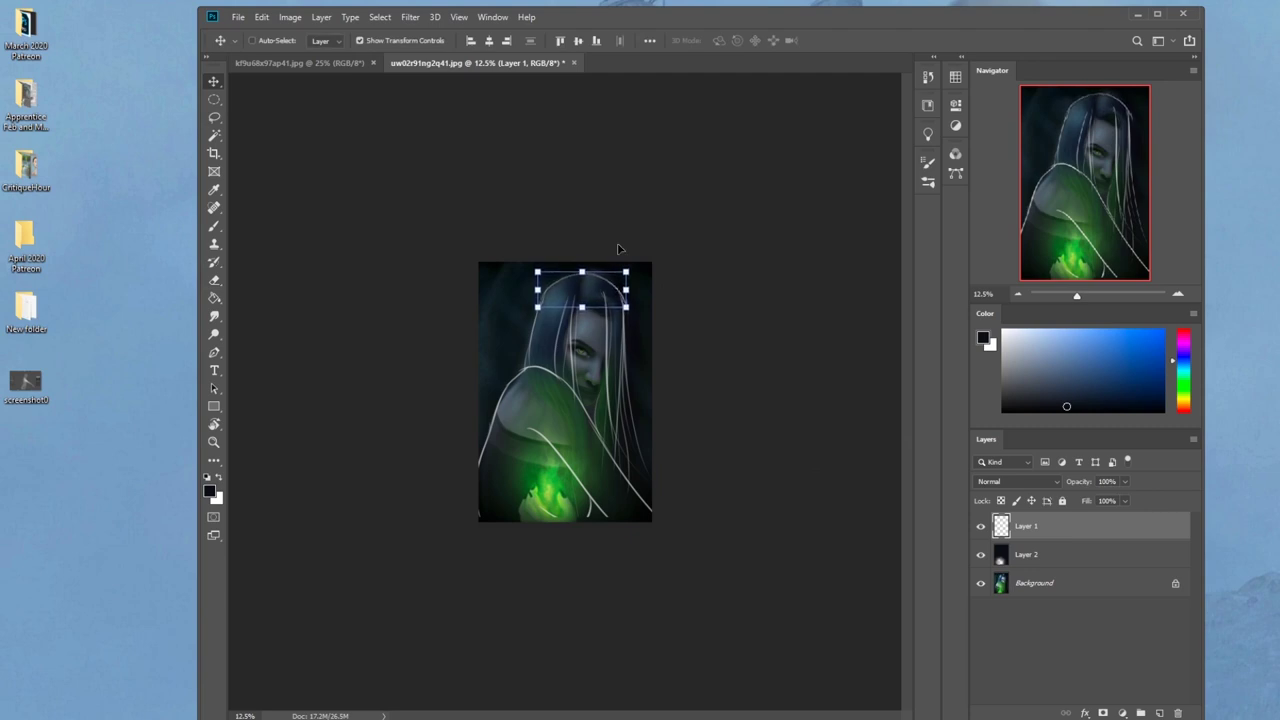
pyautogui.hotkey('ctrl', 'd')
# Step: Check the portrait with the adjusted sketch lines hidden and shown, and compare it without the darkening layer
pyautogui.press('b')
pyautogui.click(982, 527)
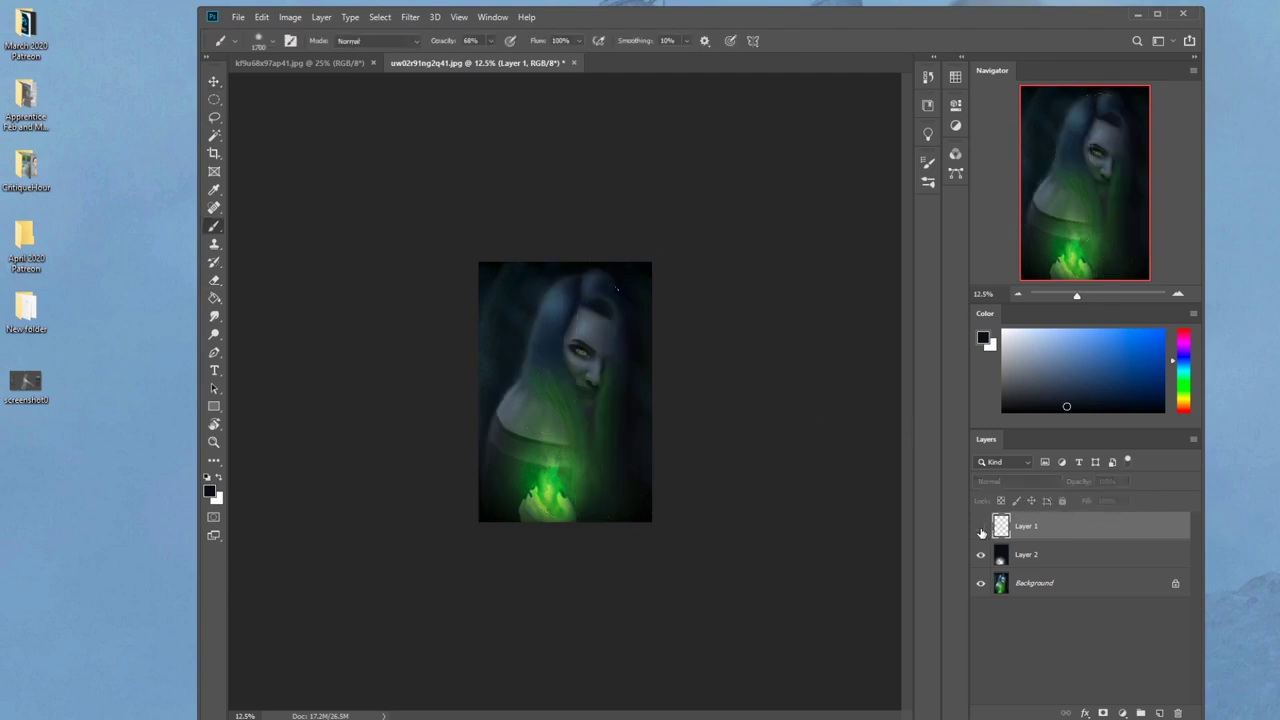
pyautogui.click(983, 530)
pyautogui.press('m')
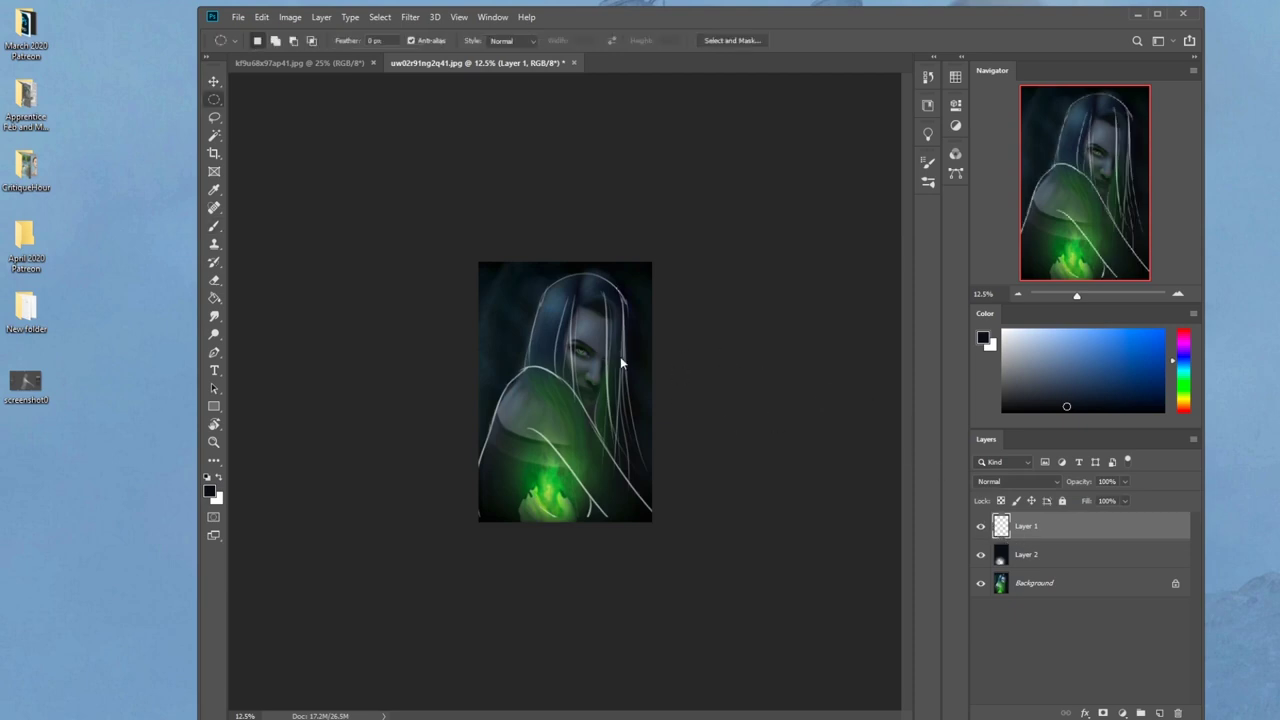
pyautogui.rightClick(618, 358)
pyautogui.click(632, 366)
pyautogui.click(1045, 563)
pyautogui.click(981, 555)
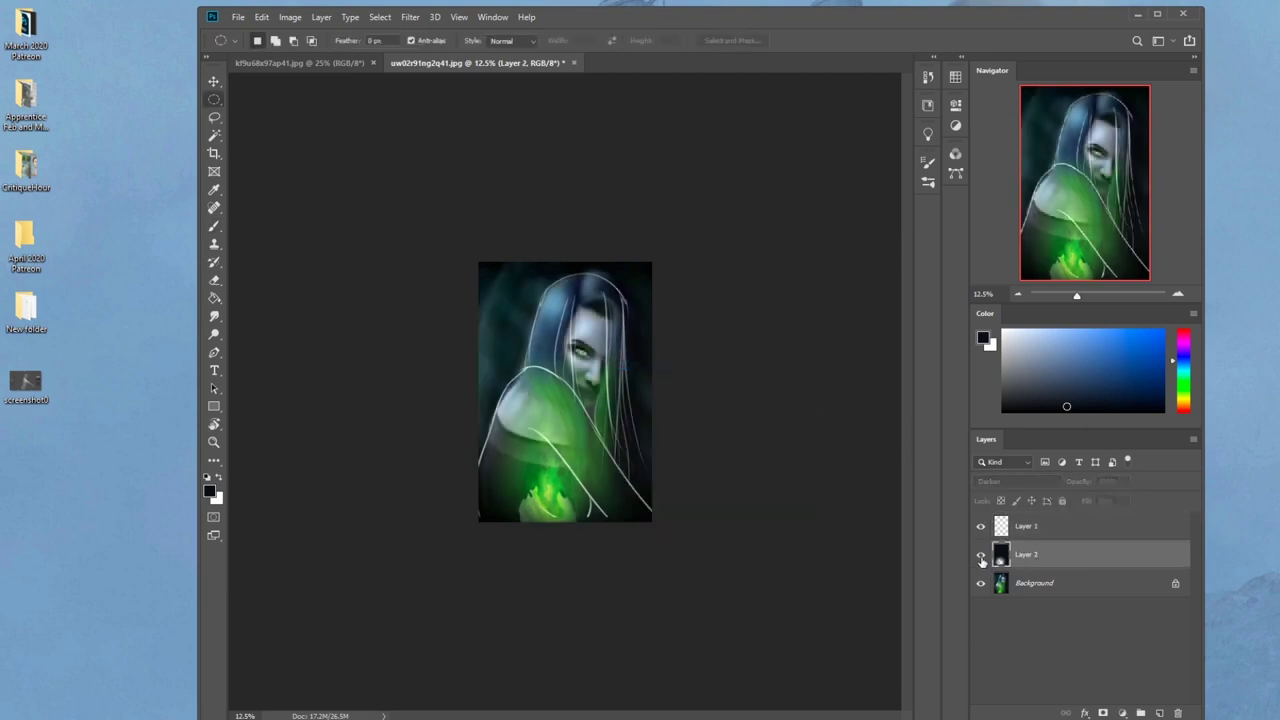
pyautogui.click(981, 555)
pyautogui.press('e')
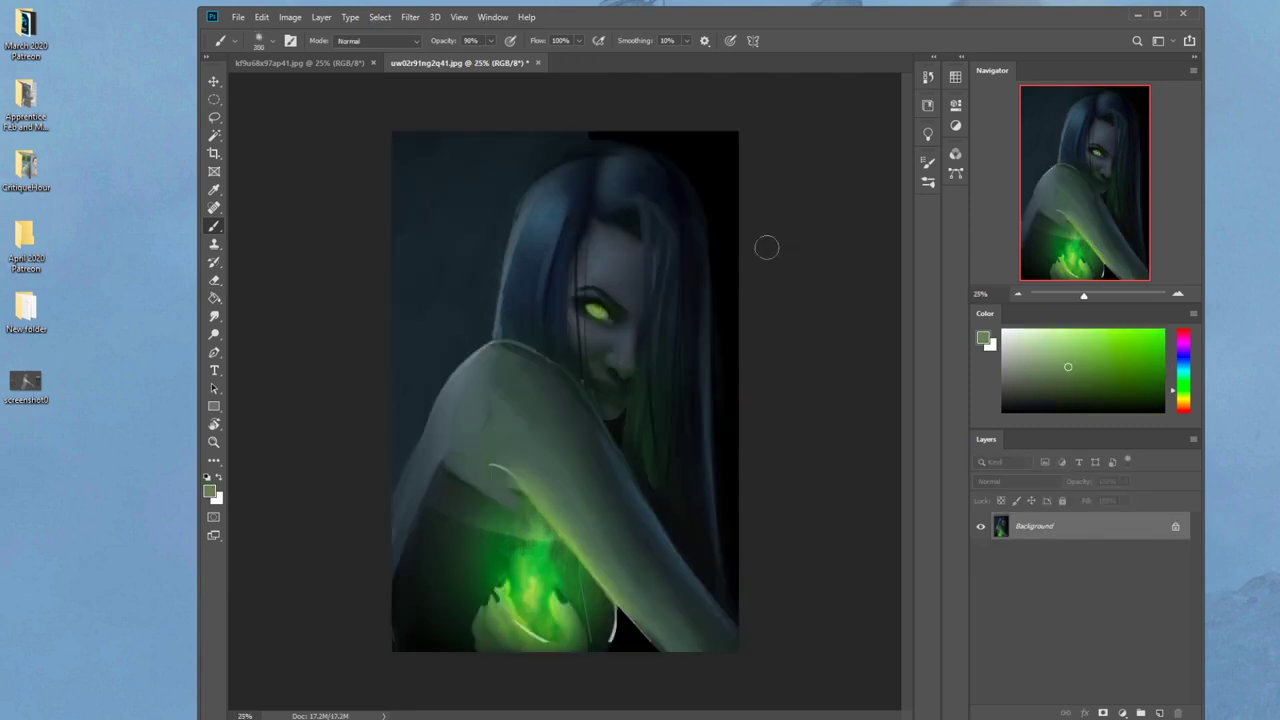
# Step: Sample the dark green above the eye, paint over the glowing iris with a smaller brush, and sample colours beside it
pyautogui.press('z')
pyautogui.moveTo(565, 274); pyautogui.dragTo(683, 382)
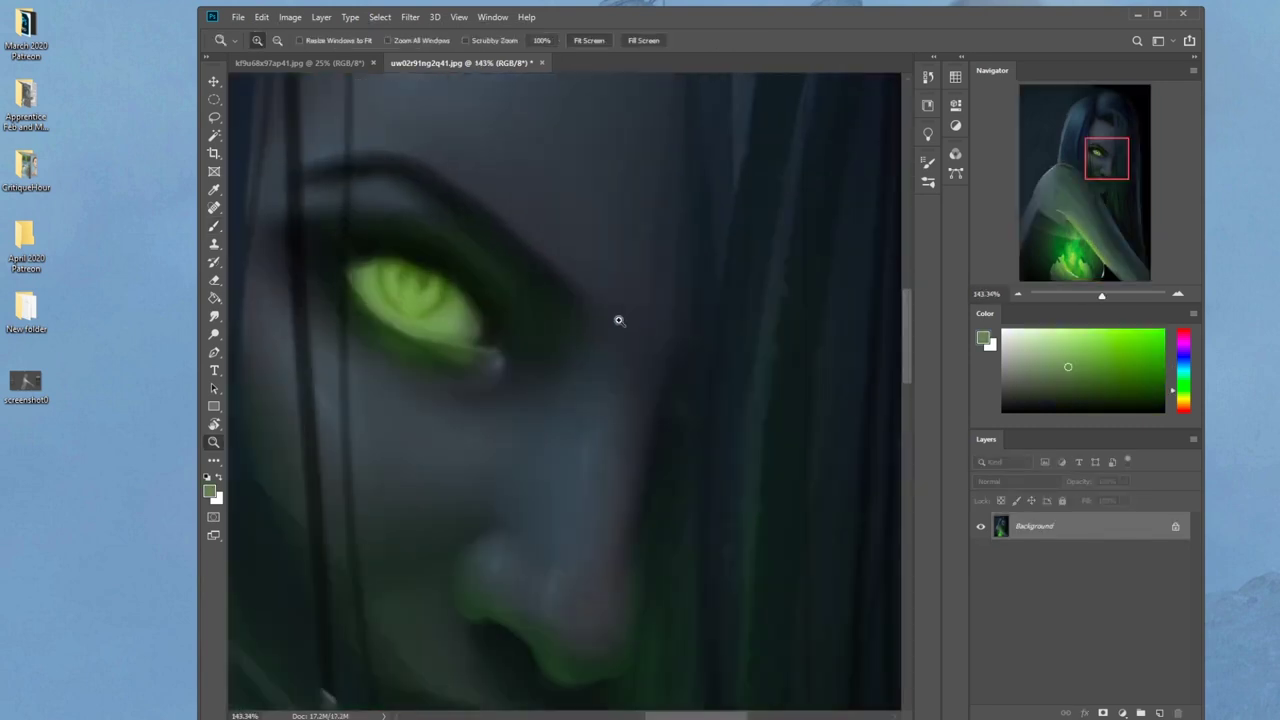
pyautogui.press('b')
pyautogui.keyDown('alt'); pyautogui.click(434, 242); pyautogui.keyUp('alt')
pyautogui.press('[')
pyautogui.press('[')
pyautogui.press('[')
pyautogui.press('[')
pyautogui.press('[')
pyautogui.press('[')
pyautogui.press('[')
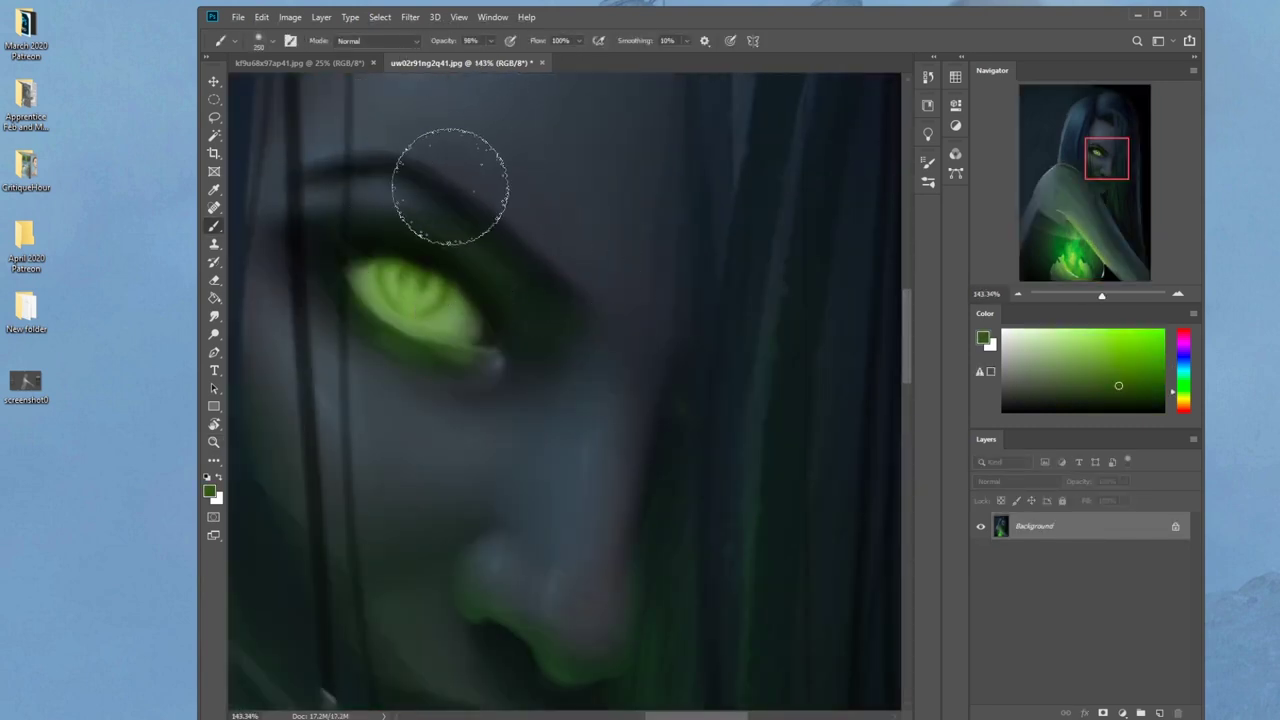
pyautogui.moveTo(398, 270)
pyautogui.mouseDown()
pyautogui.moveTo(394, 285)
pyautogui.moveTo(418, 302)
pyautogui.mouseUp()
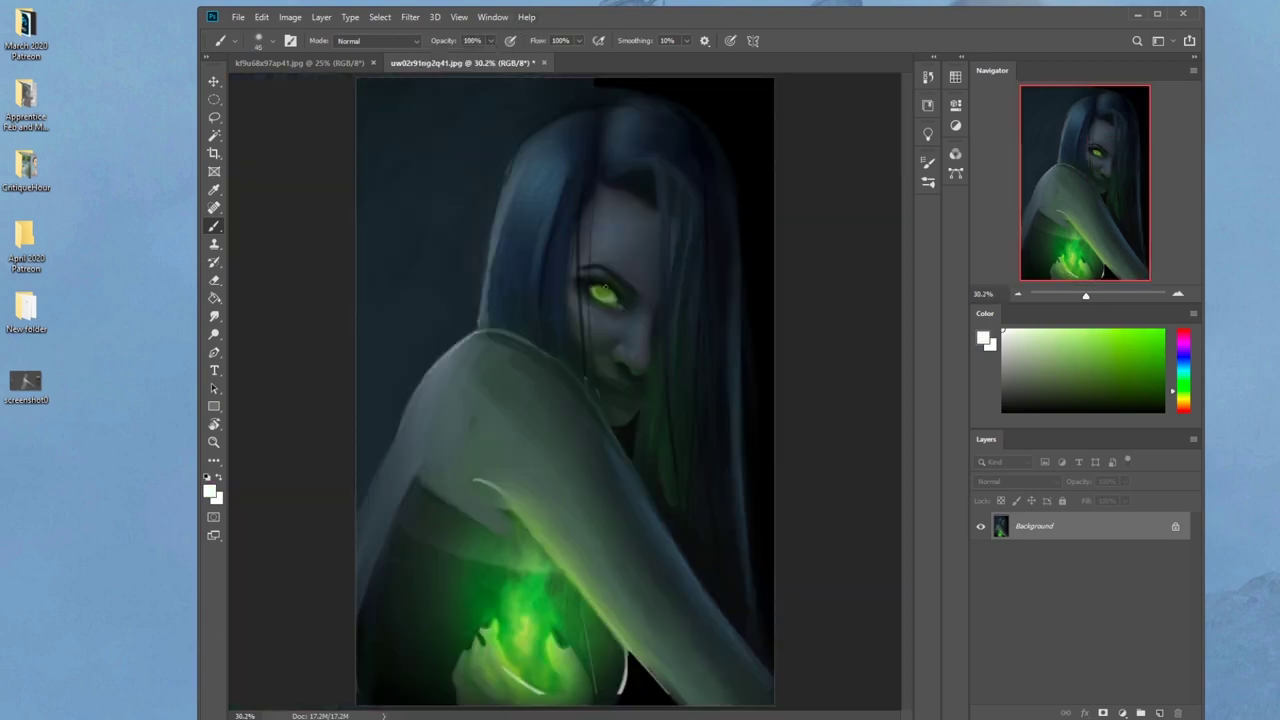
pyautogui.keyDown('alt'); pyautogui.click(614, 302); pyautogui.keyUp('alt')
pyautogui.keyDown('alt'); pyautogui.click(617, 301); pyautogui.keyUp('alt')
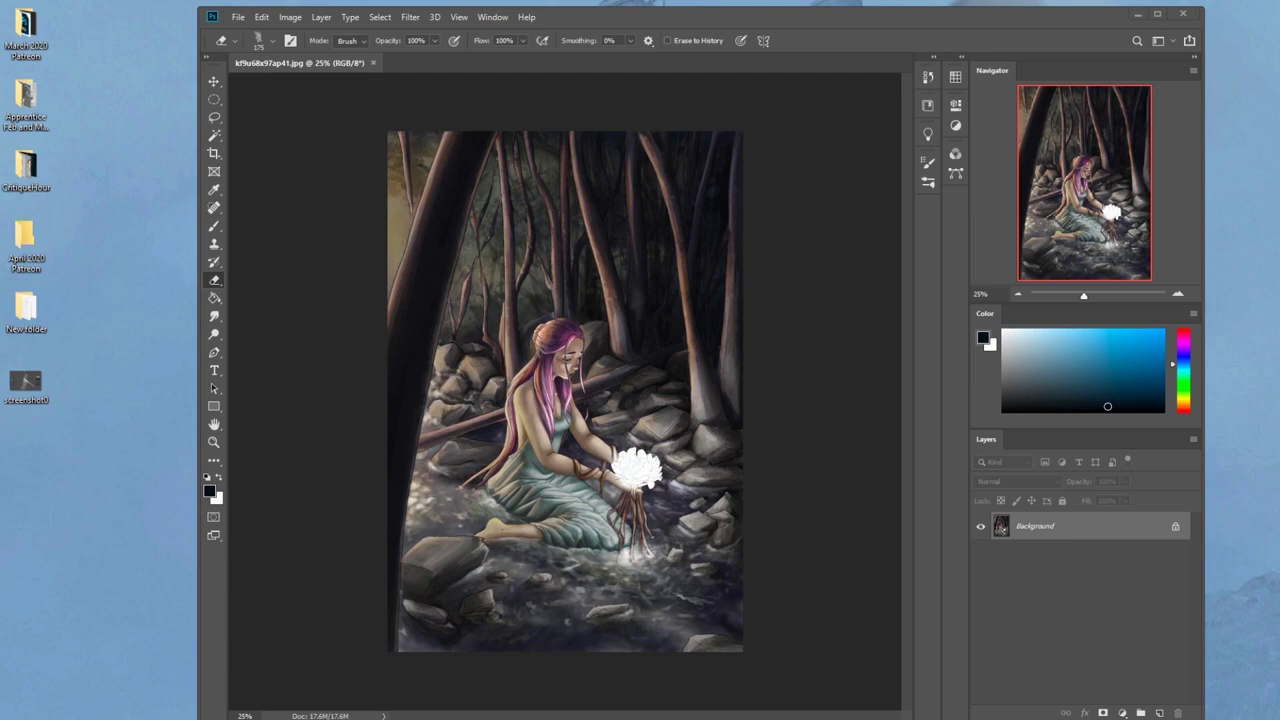
# Step: Add a layer to the forest painting, set its blend mode to Darken, and fill it with near-black blue
pyautogui.click(1160, 713)
pyautogui.click(1023, 484)
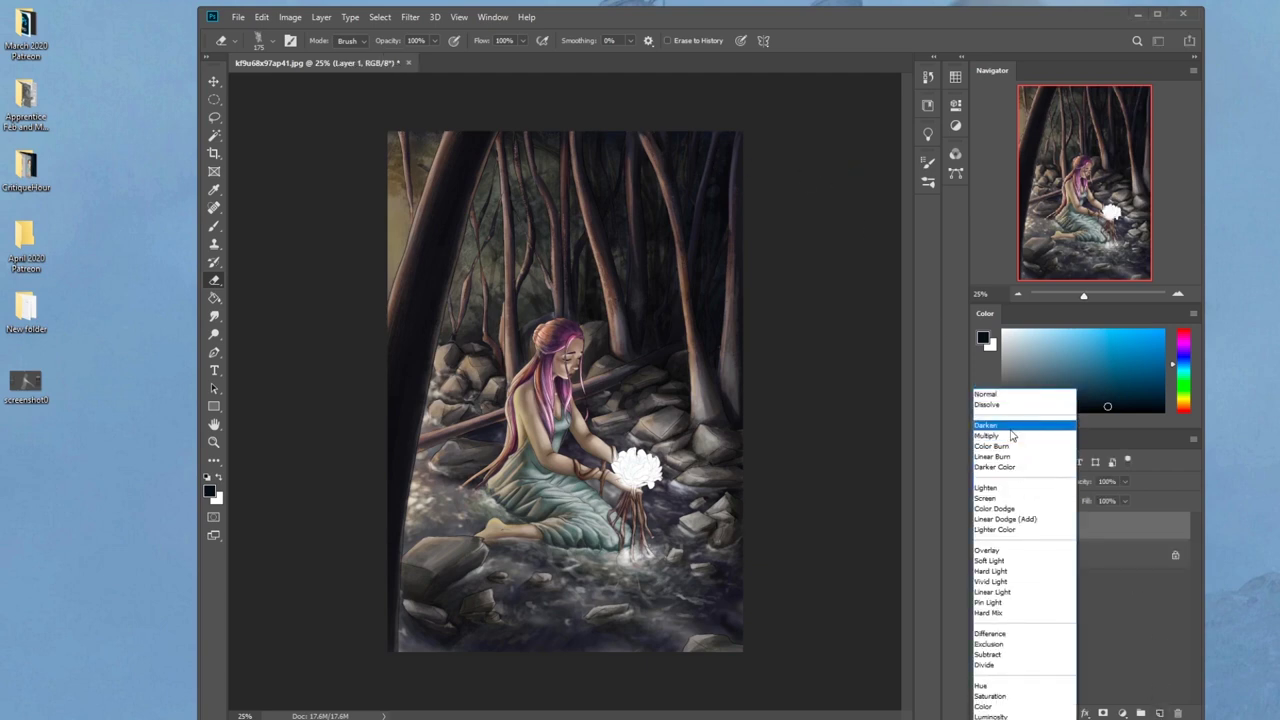
pyautogui.click(1012, 422)
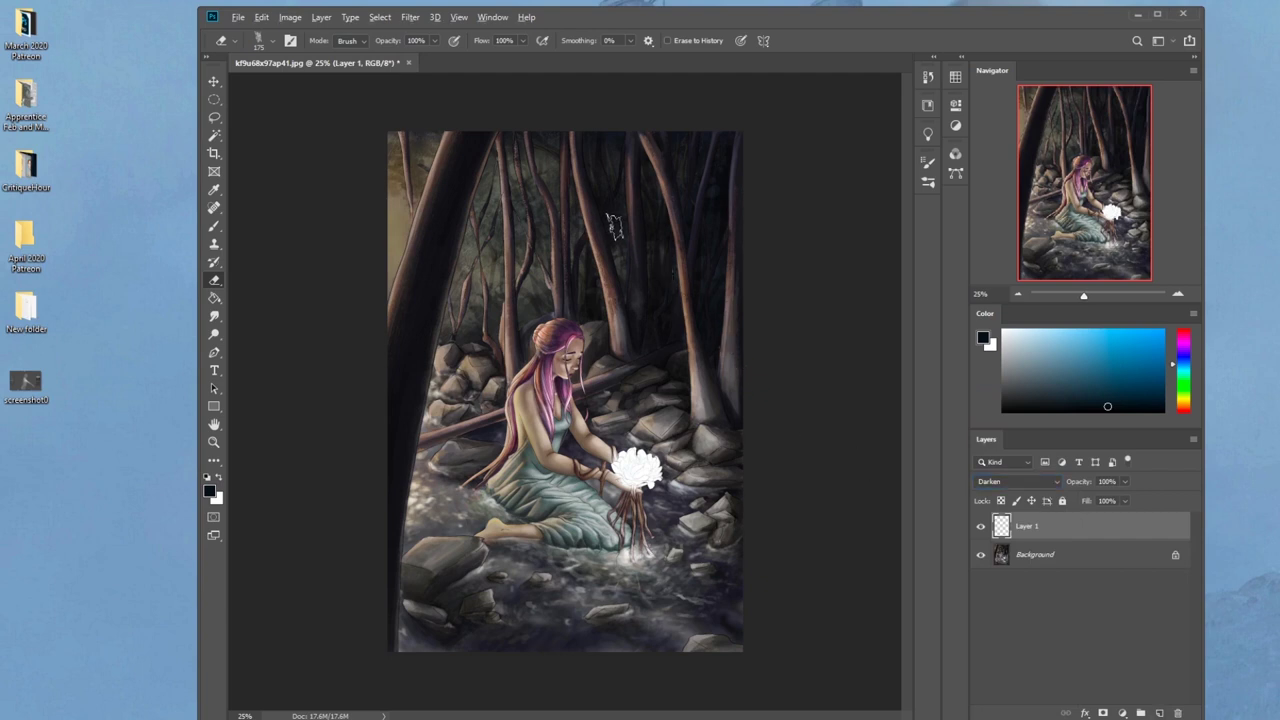
pyautogui.press('g')
pyautogui.click(611, 221)
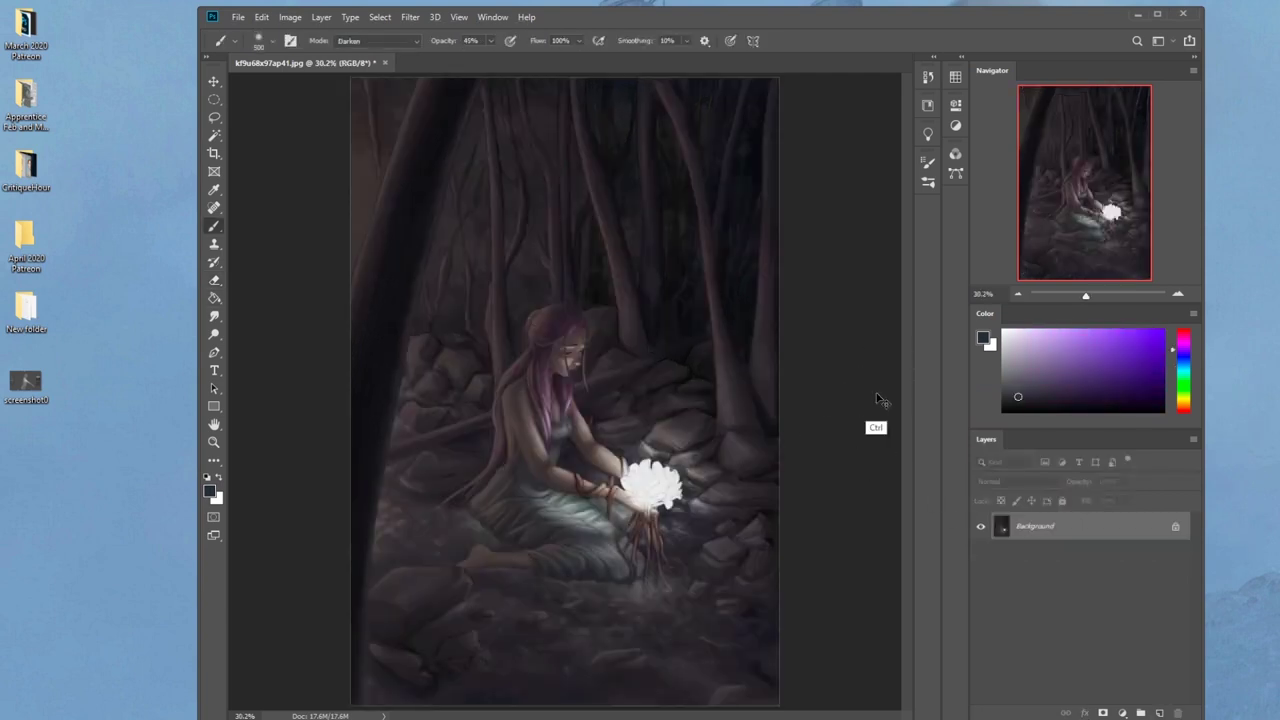
# Step: Add a new layer and lasso the rock planes facing the glowing flower, combining them into one selection
pyautogui.hotkey('ctrl', '-')
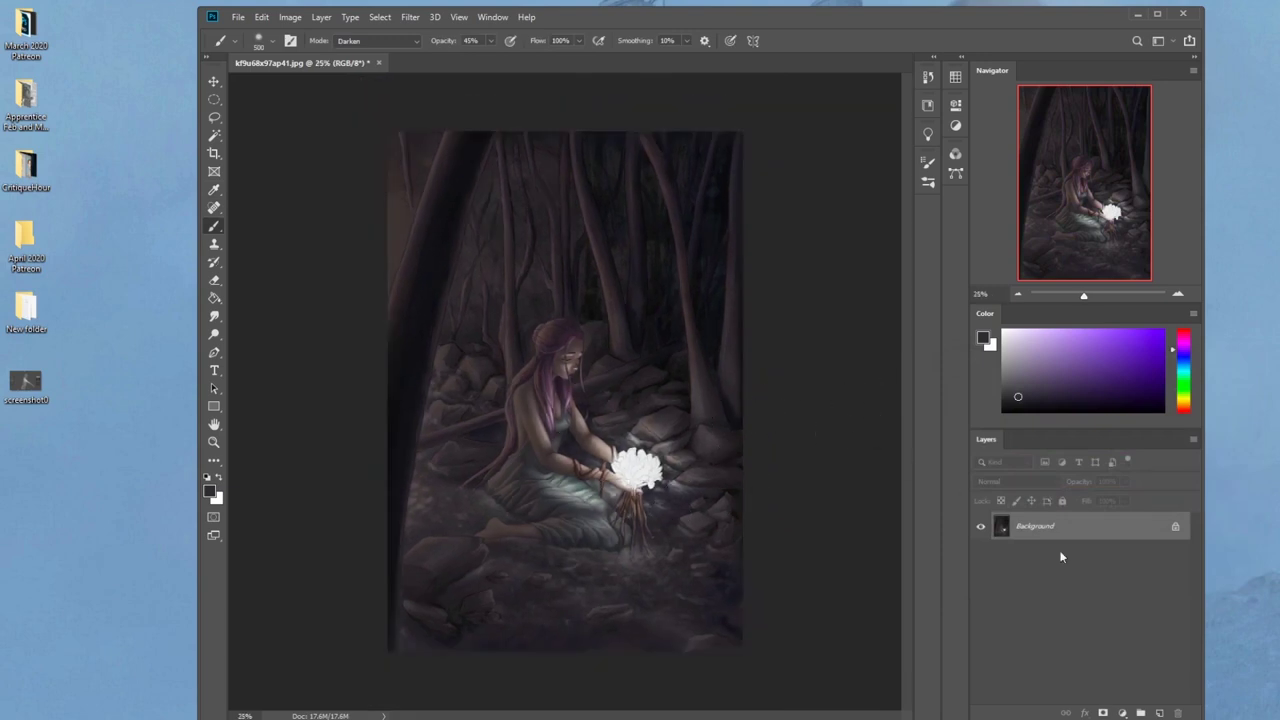
pyautogui.click(1160, 713)
pyautogui.press('l')
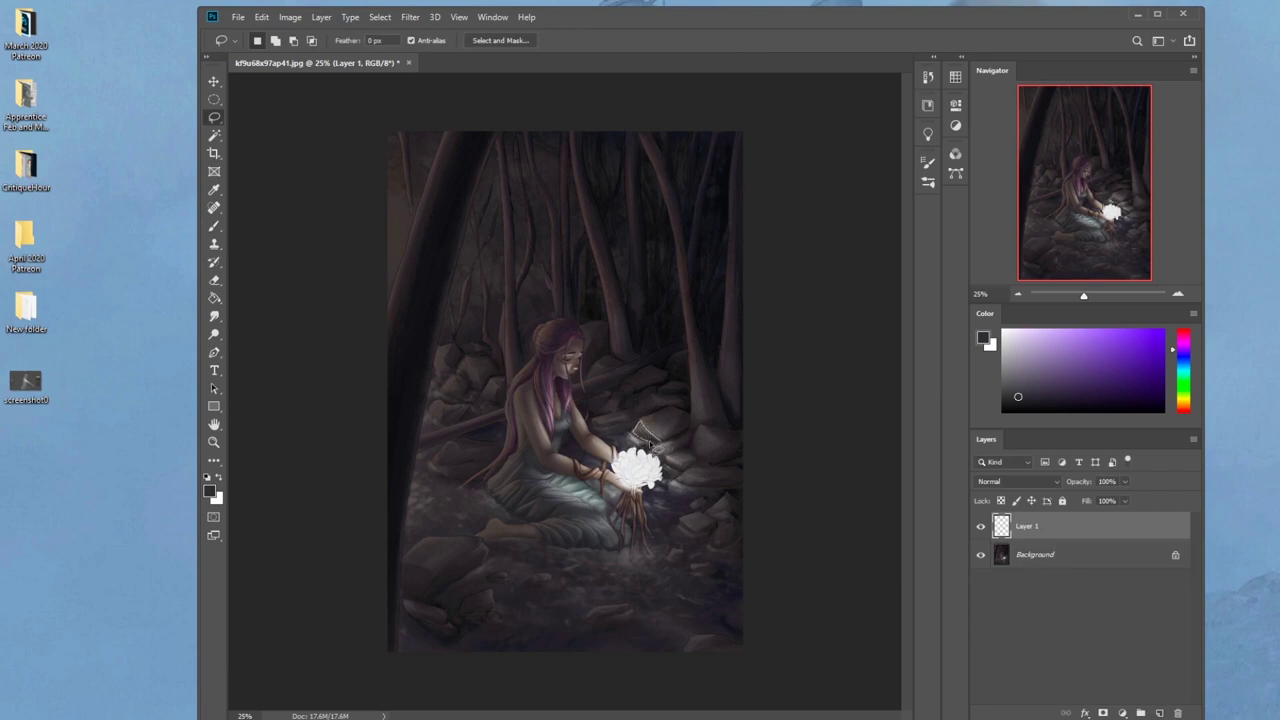
pyautogui.hotkey('ctrl', 'd')
pyautogui.moveTo(700, 429)
pyautogui.mouseDown()
pyautogui.moveTo(675, 337)
pyautogui.moveTo(712, 413)
pyautogui.moveTo(691, 451)
pyautogui.moveTo(706, 467)
pyautogui.moveTo(727, 454)
pyautogui.moveTo(709, 440)
pyautogui.moveTo(694, 474)
pyautogui.moveTo(652, 462)
pyautogui.mouseUp()
pyautogui.hotkey('ctrl', 'z')
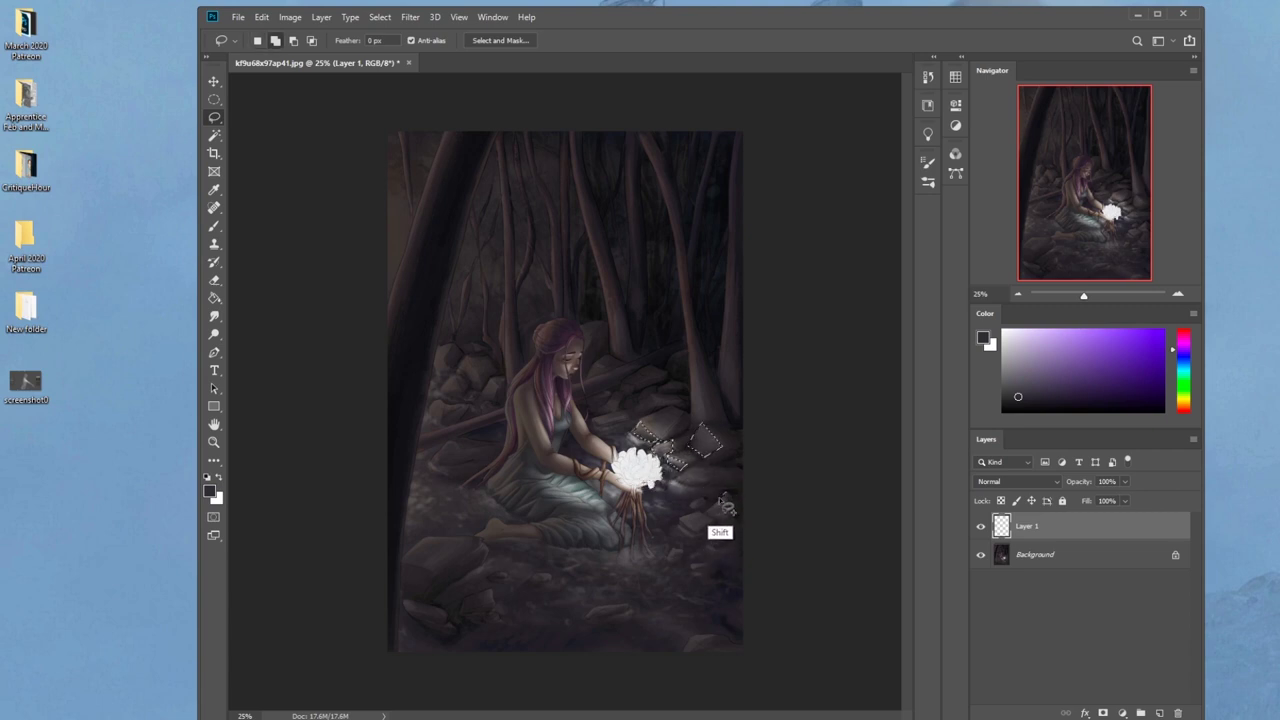
pyautogui.moveTo(720, 499)
pyautogui.mouseDown()
pyautogui.moveTo(708, 513)
pyautogui.moveTo(731, 517)
pyautogui.moveTo(725, 495)
pyautogui.moveTo(703, 521)
pyautogui.moveTo(681, 517)
pyautogui.moveTo(721, 521)
pyautogui.moveTo(720, 540)
pyautogui.moveTo(711, 531)
pyautogui.moveTo(724, 523)
pyautogui.mouseUp()
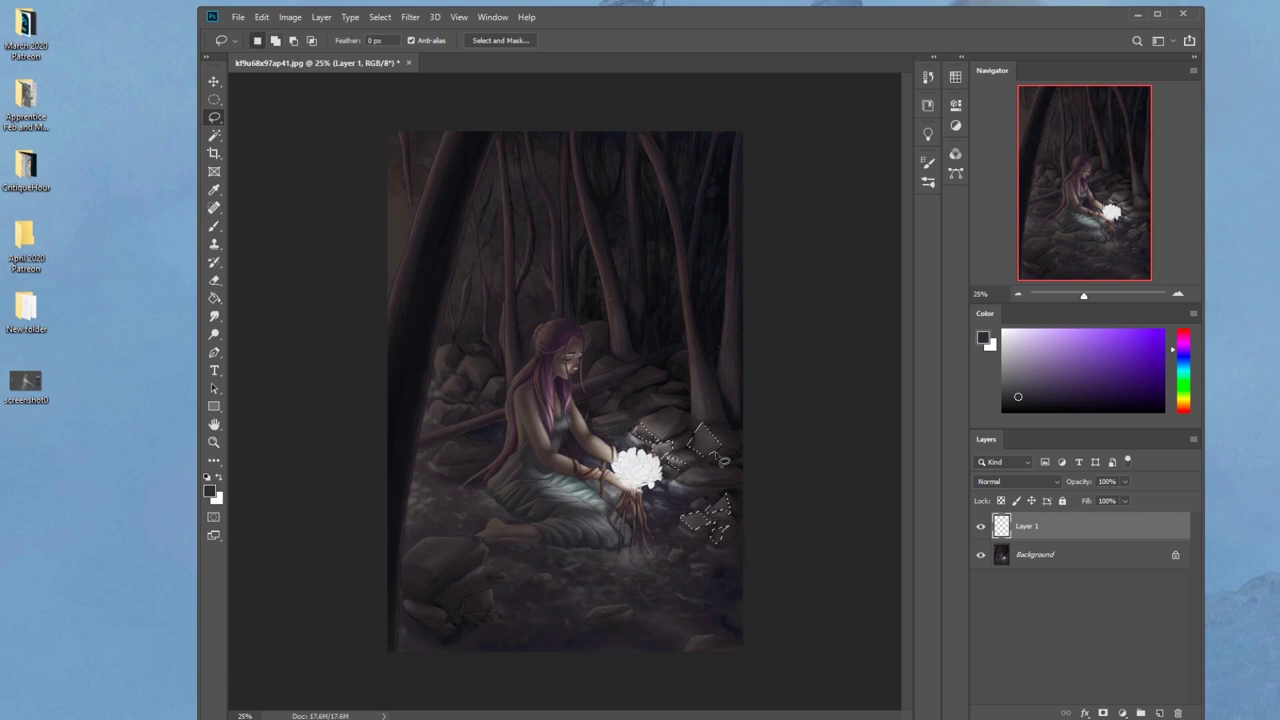
pyautogui.click(719, 530)
# Step: Enlarge the brush to 2500 and set its painting mode to Normal
pyautogui.press('b')
pyautogui.press(']')
pyautogui.press(']')
pyautogui.press(']')
pyautogui.press(']')
pyautogui.press(']')
pyautogui.press(']')
pyautogui.press(']')
pyautogui.press(']')
pyautogui.press(']')
pyautogui.press(']')
pyautogui.press(']')
pyautogui.press(']')
pyautogui.press(']')
pyautogui.press(']')
pyautogui.press(']')
pyautogui.press(']')
pyautogui.press(']')
pyautogui.press(']')
pyautogui.press(']')
pyautogui.press(']')
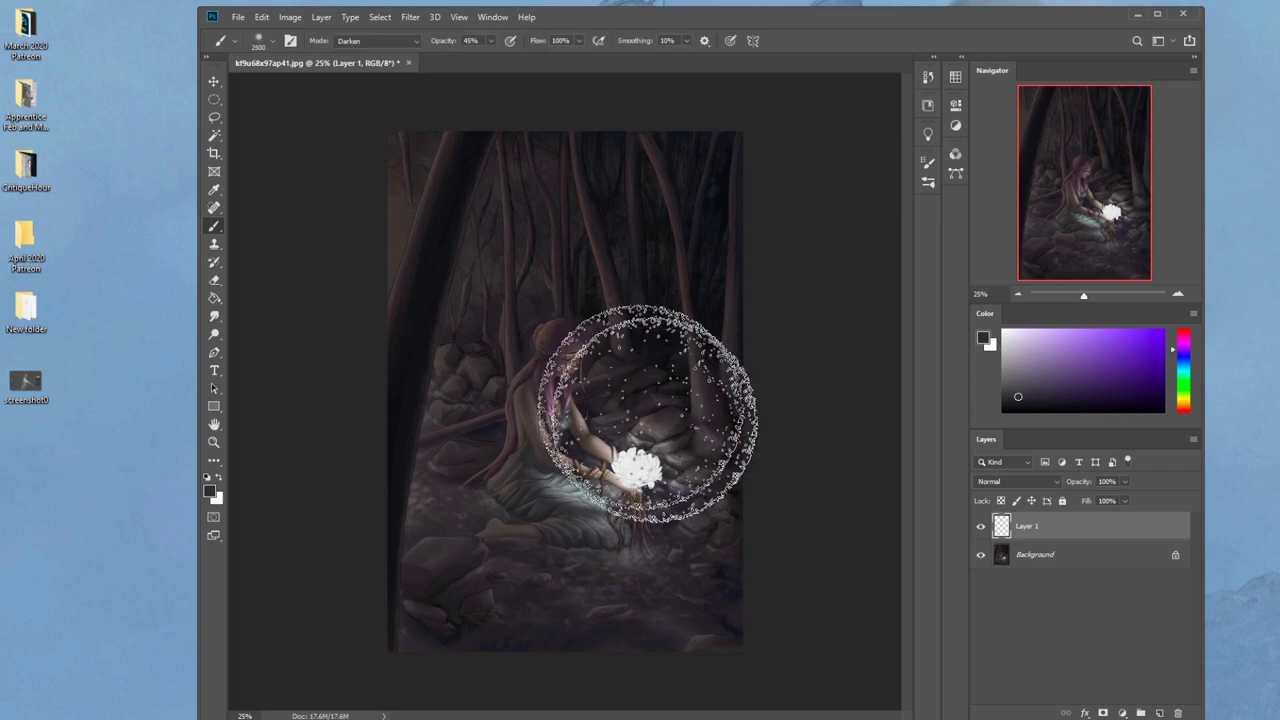
pyautogui.click(383, 44)
pyautogui.click(380, 48)
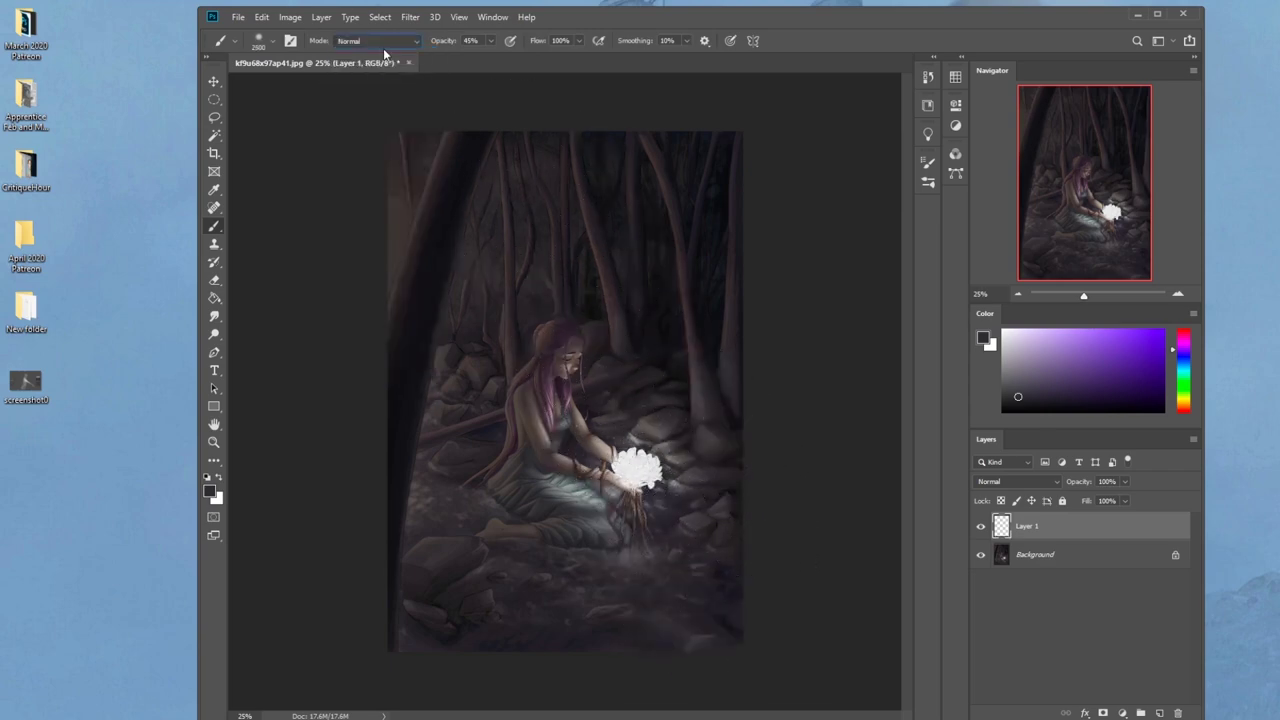
# Step: Add another layer and paint light onto the selected rock planes with sampled flower white and grey, raising the brush opacity to 100%
pyautogui.click(1160, 713)
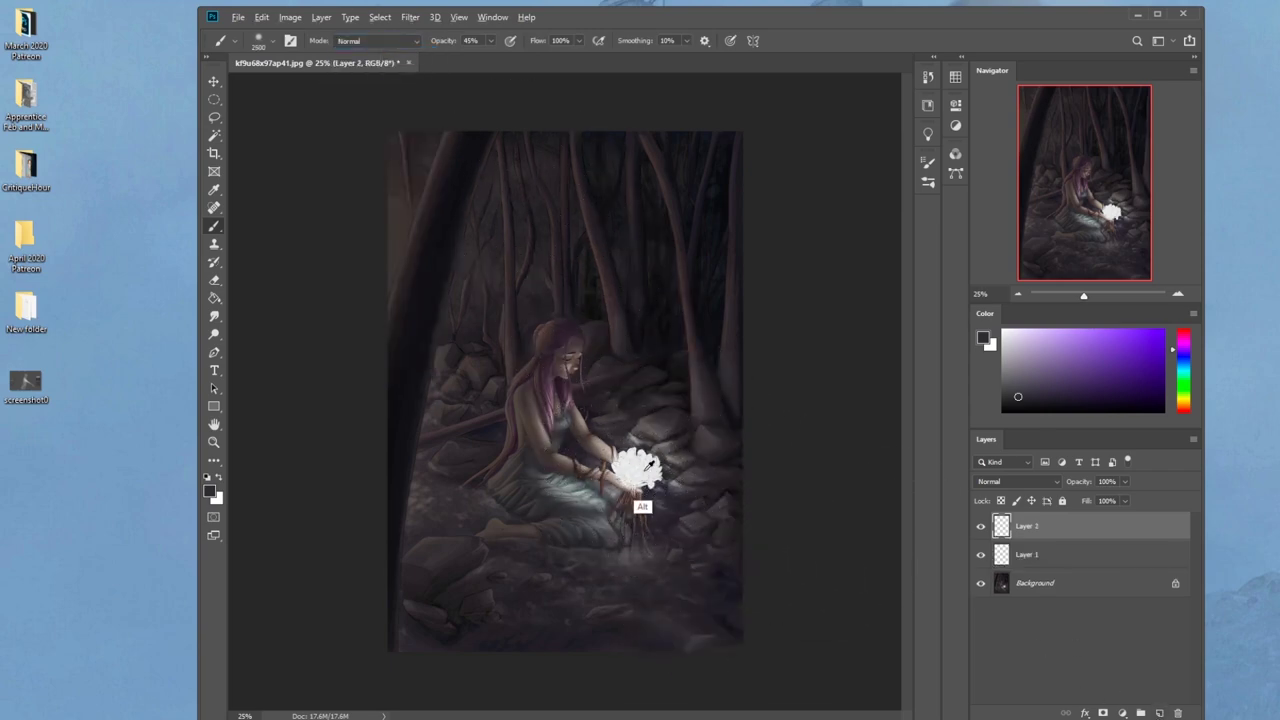
pyautogui.keyDown('alt'); pyautogui.click(637, 476); pyautogui.keyUp('alt')
pyautogui.moveTo(651, 431); pyautogui.dragTo(727, 578)
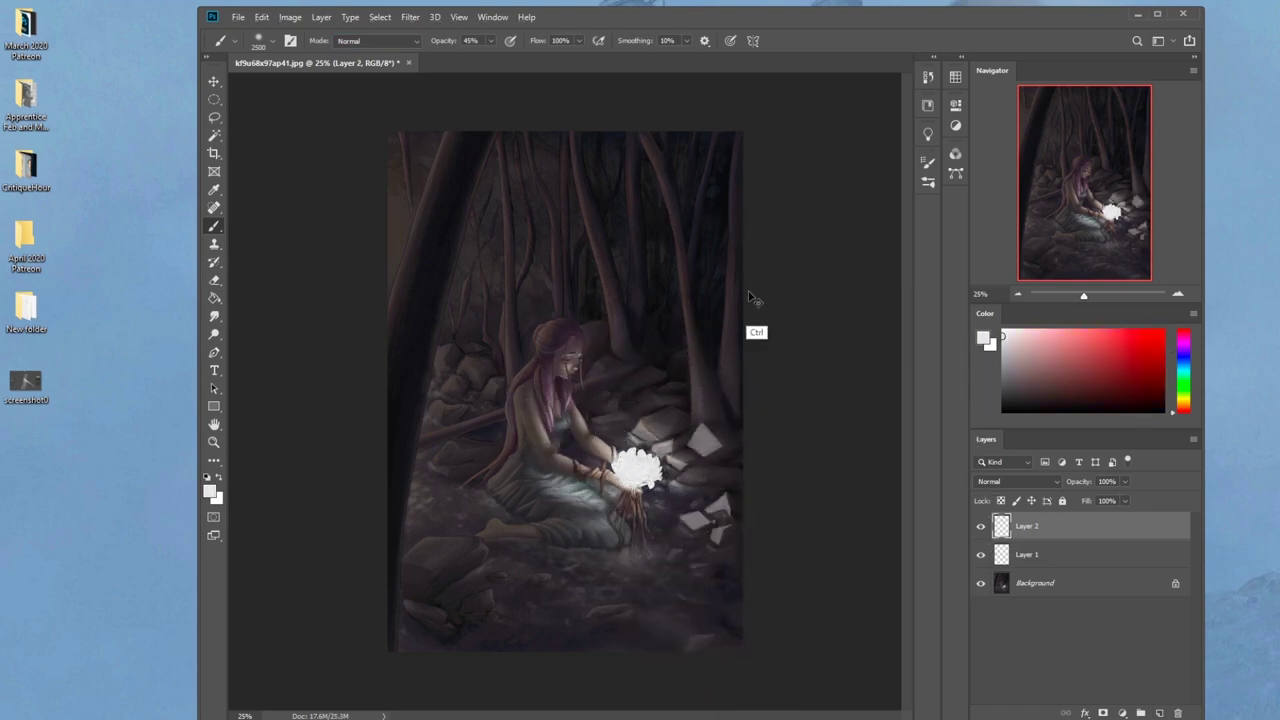
pyautogui.keyDown('alt'); pyautogui.click(712, 428); pyautogui.keyUp('alt')
pyautogui.press('0')
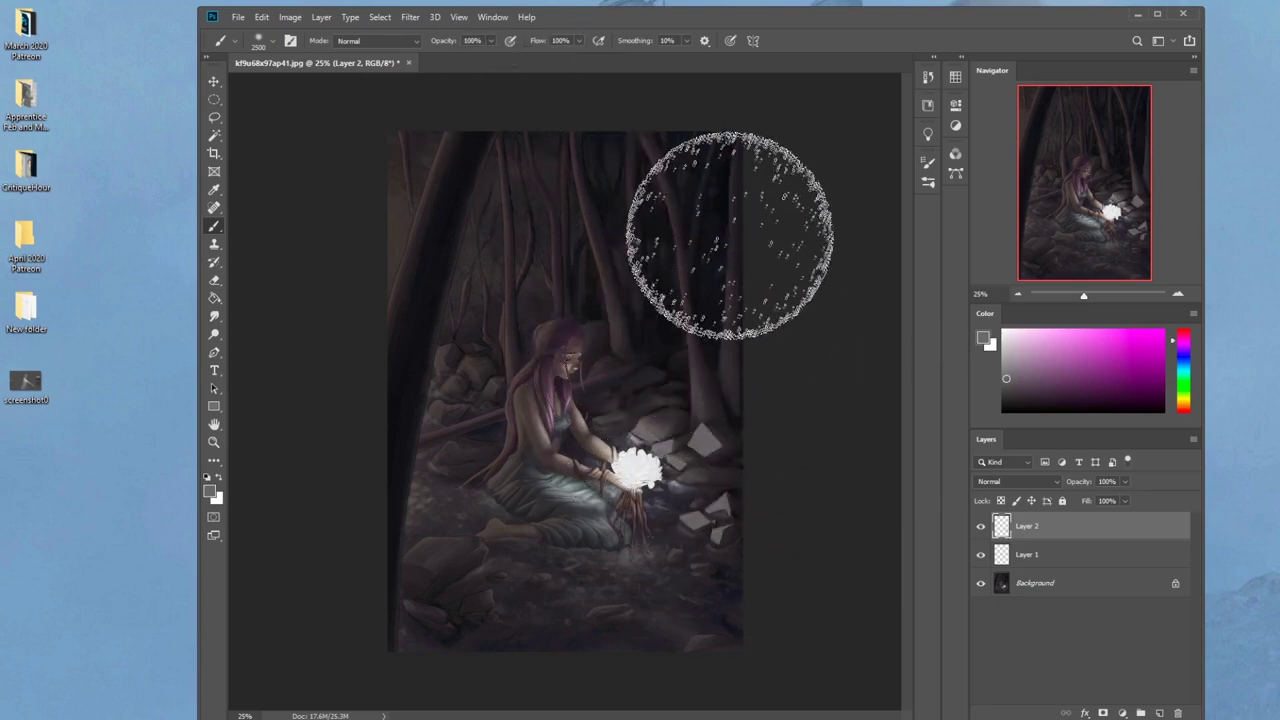
pyautogui.keyDown('alt'); pyautogui.click(644, 474); pyautogui.keyUp('alt')
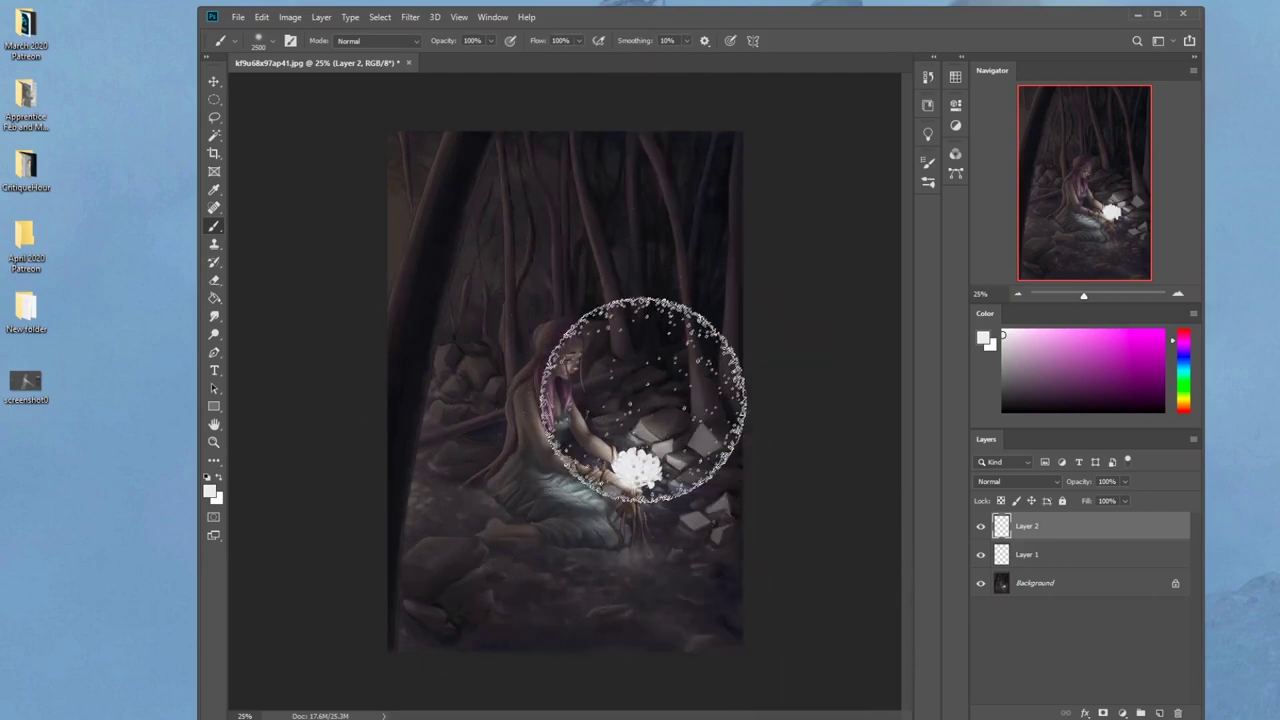
# Step: Clear the rock selection and flatten the painted layers into the background
pyautogui.press('m')
pyautogui.rightClick(681, 401)
pyautogui.click(690, 402)
pyautogui.press('b')
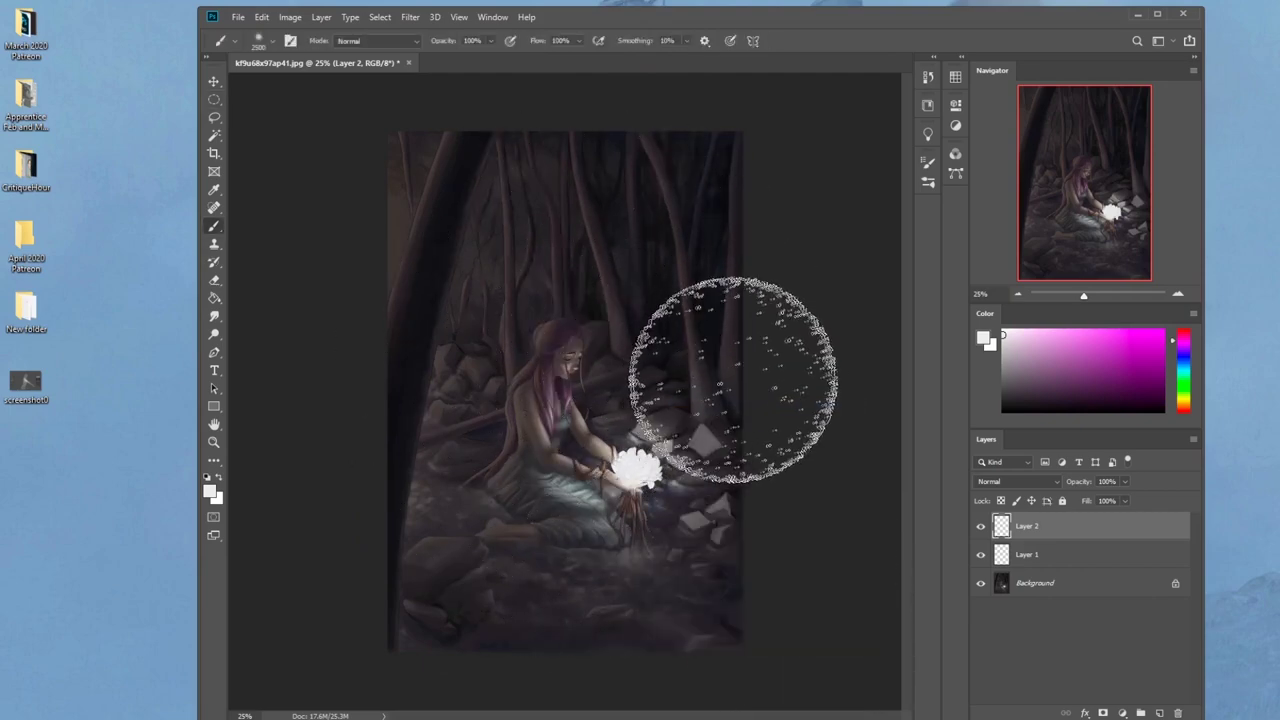
pyautogui.click(1120, 564)
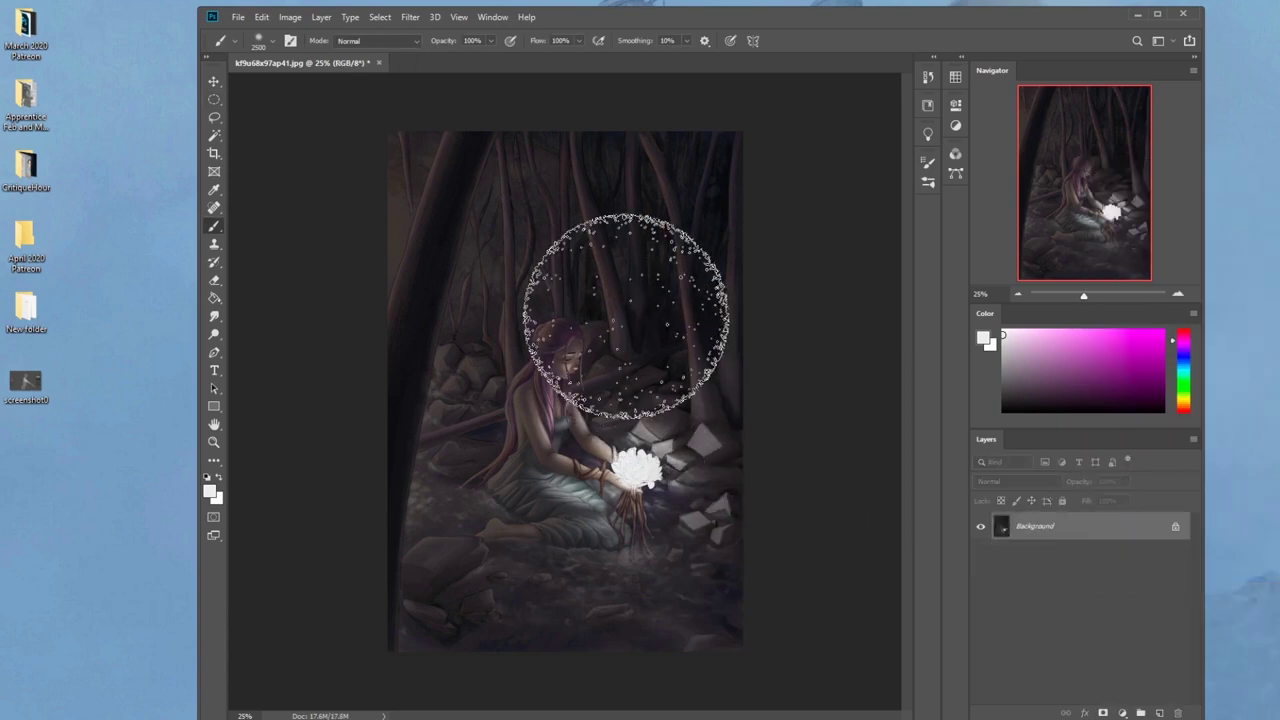
# Step: Sample the near-black between the trees, set the brush to Darken mode at size 5000 with lower opacity, and darken the forest
pyautogui.keyDown('alt'); pyautogui.click(658, 207); pyautogui.keyUp('alt')
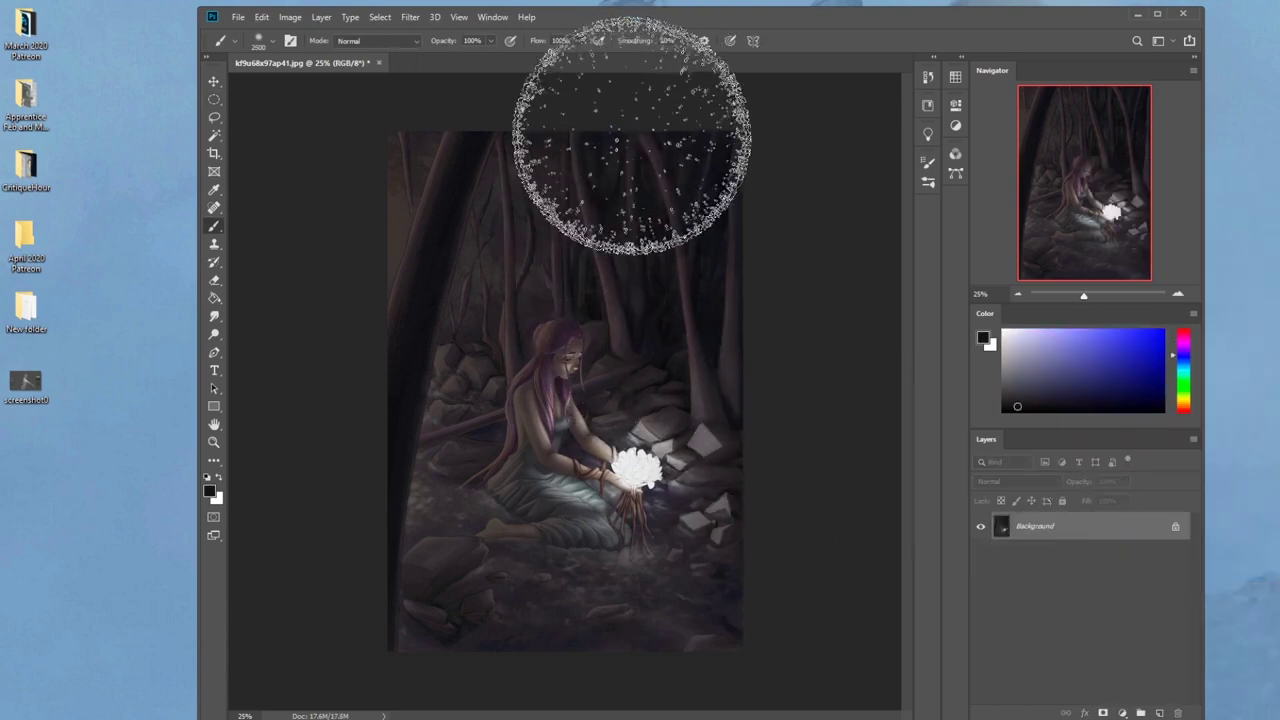
pyautogui.click(372, 41)
pyautogui.click(360, 105)
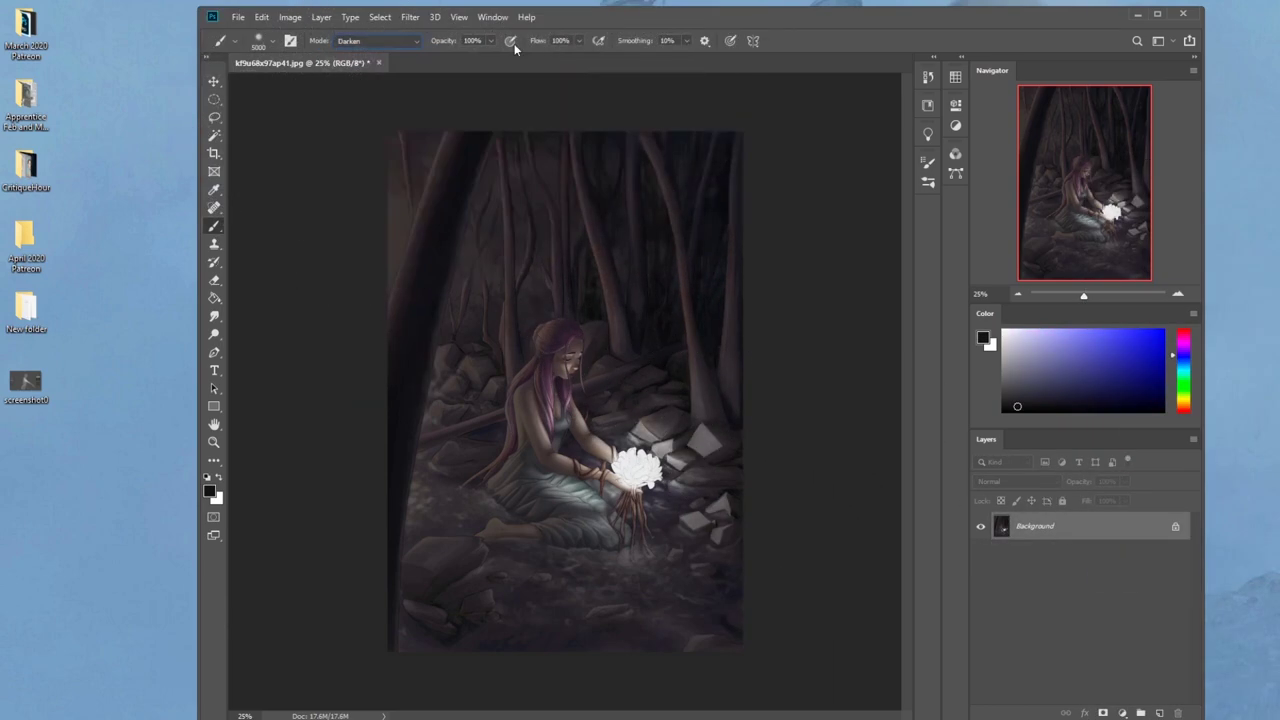
pyautogui.click(490, 41)
pyautogui.click(814, 216)
pyautogui.hotkey('ctrl', '-')
pyautogui.hotkey('ctrl', '-')
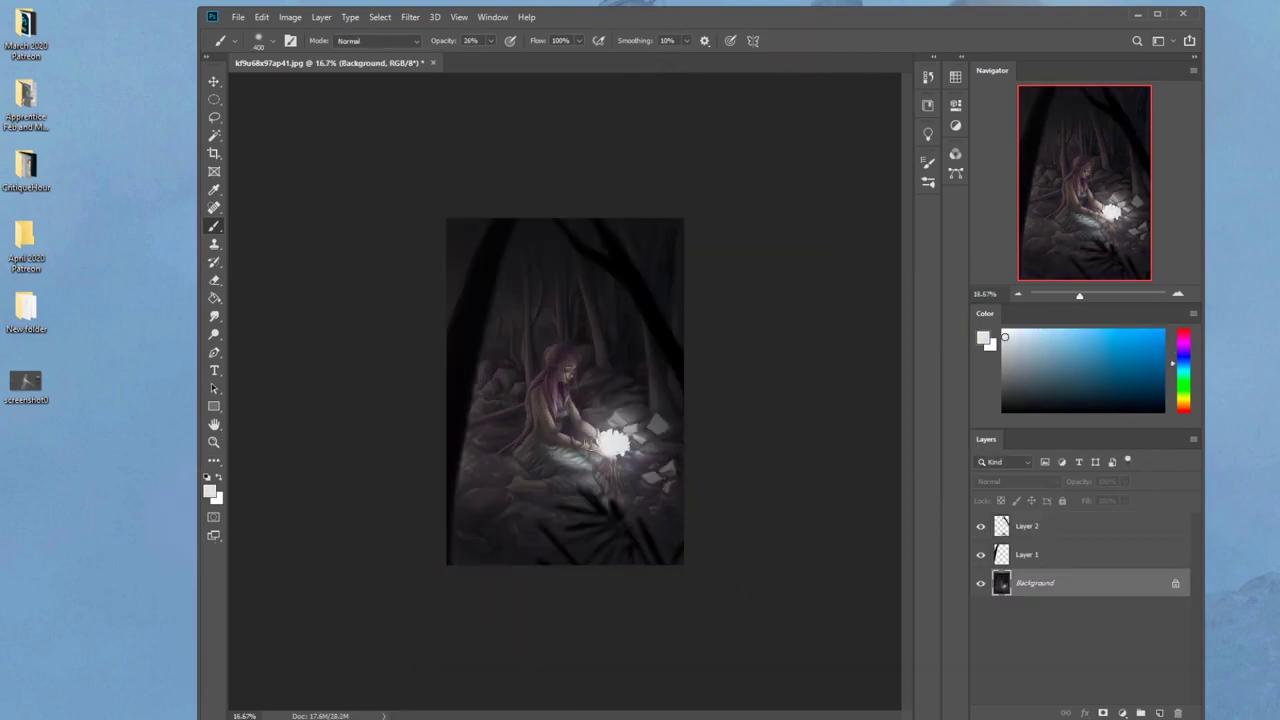
# Step: Reduce the brush size for painting soft light details on the kneeling woman on the Background layer
pyautogui.hotkey('ctrl', '+')
pyautogui.hotkey('ctrl', '+')
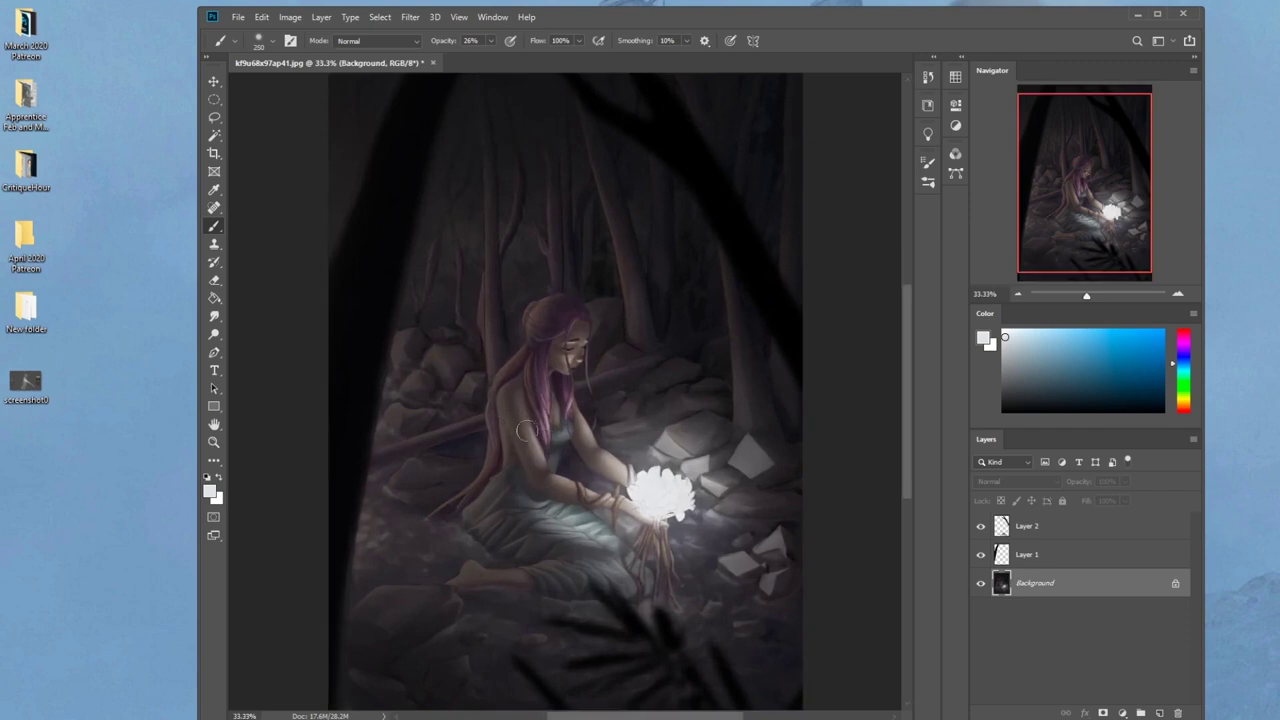
pyautogui.press('[')
pyautogui.press('[')
pyautogui.press('[')
pyautogui.press('[')
pyautogui.press(']')
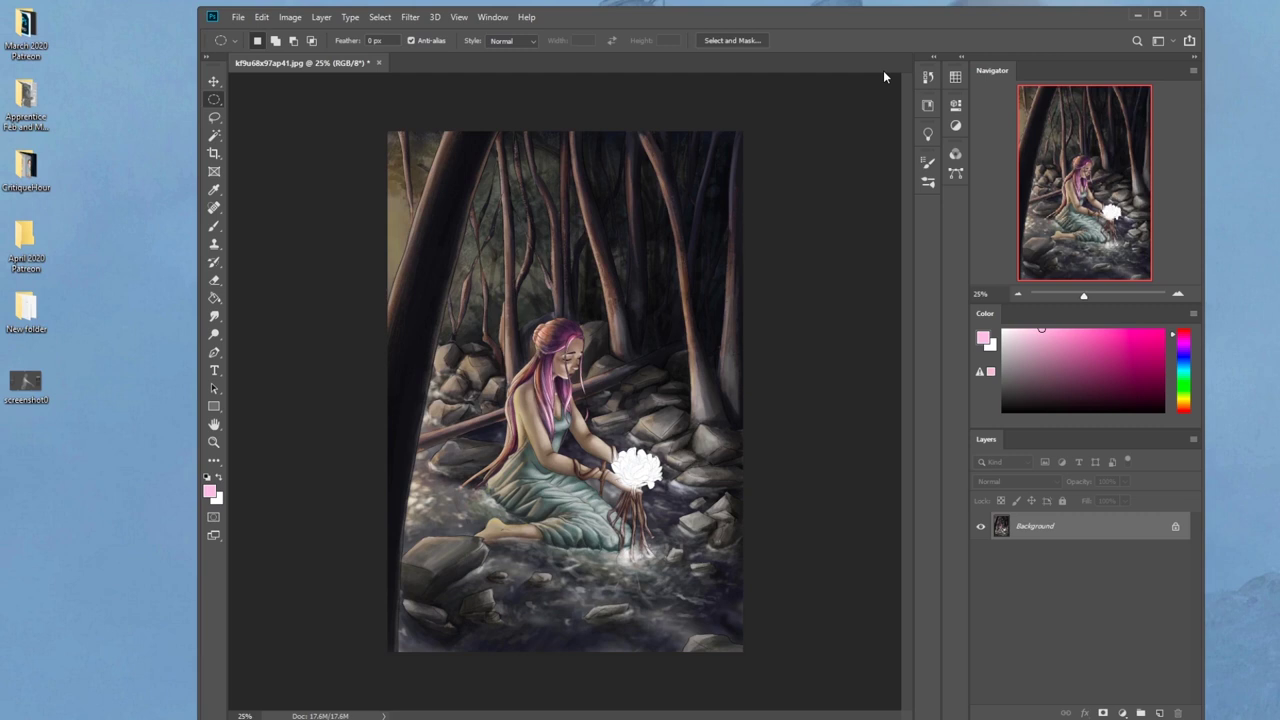
# Step: Paste the finished paint-over onto the original painting as a new layer and toggle its visibility to compare before and after
pyautogui.hotkey('ctrl', 'v')
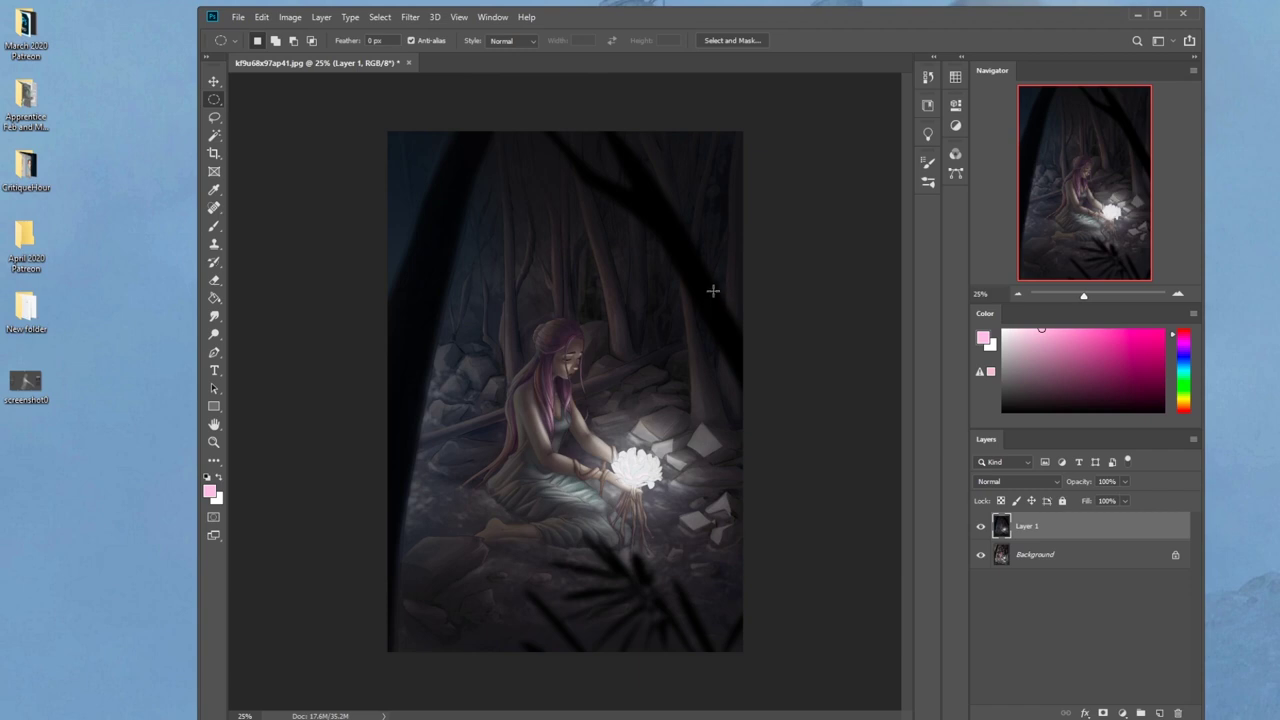
pyautogui.click(981, 528)
pyautogui.click(981, 528)
pyautogui.click(981, 528)
pyautogui.click(981, 528)
pyautogui.click(981, 528)
pyautogui.click(981, 528)
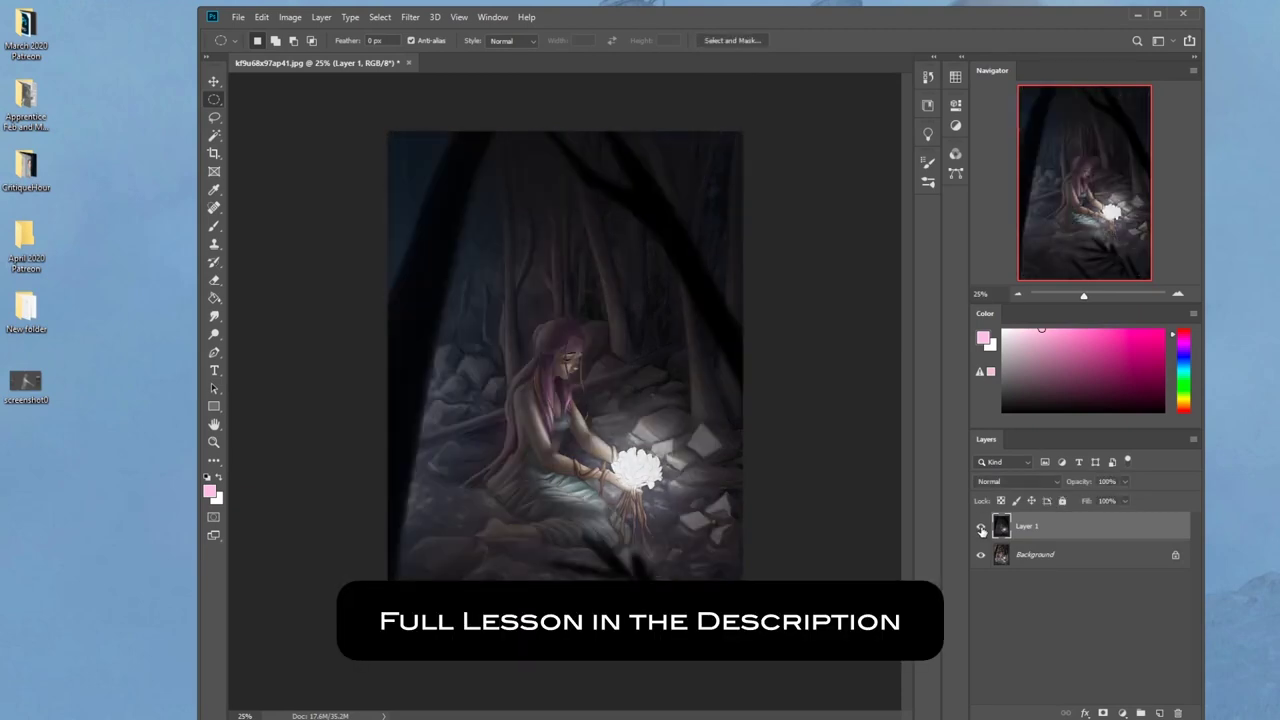